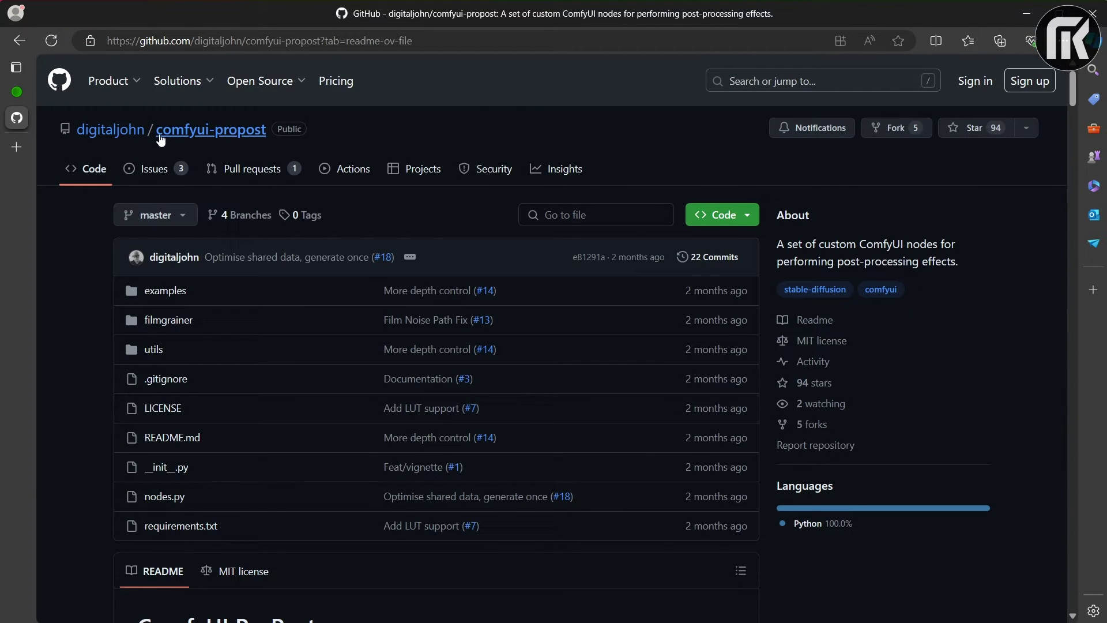
Read through the comfyui-propost README on GitHub, scrolling down and back up
scroll(412, 222, "down", 7)
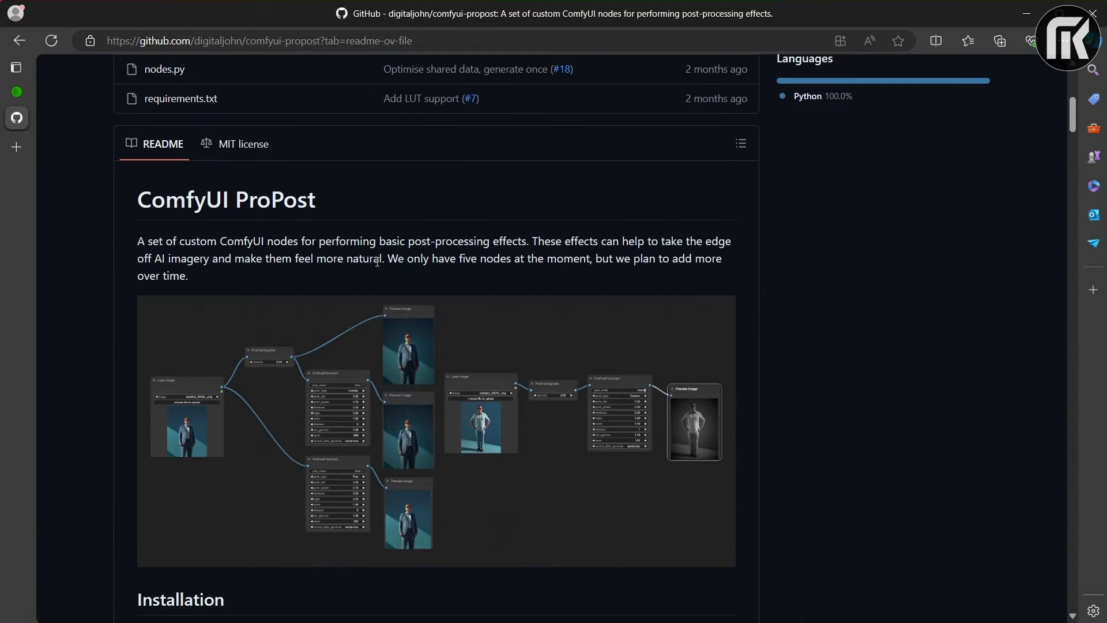
scroll(377, 262, "down", 1)
scroll(377, 267, "down", 1)
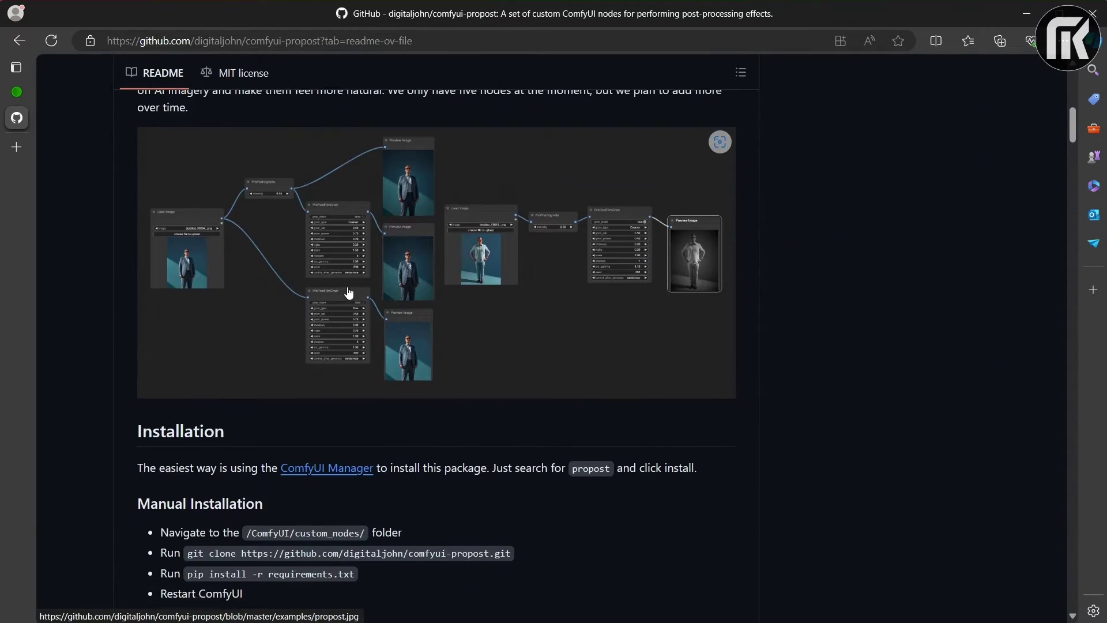
scroll(323, 293, "up", 2)
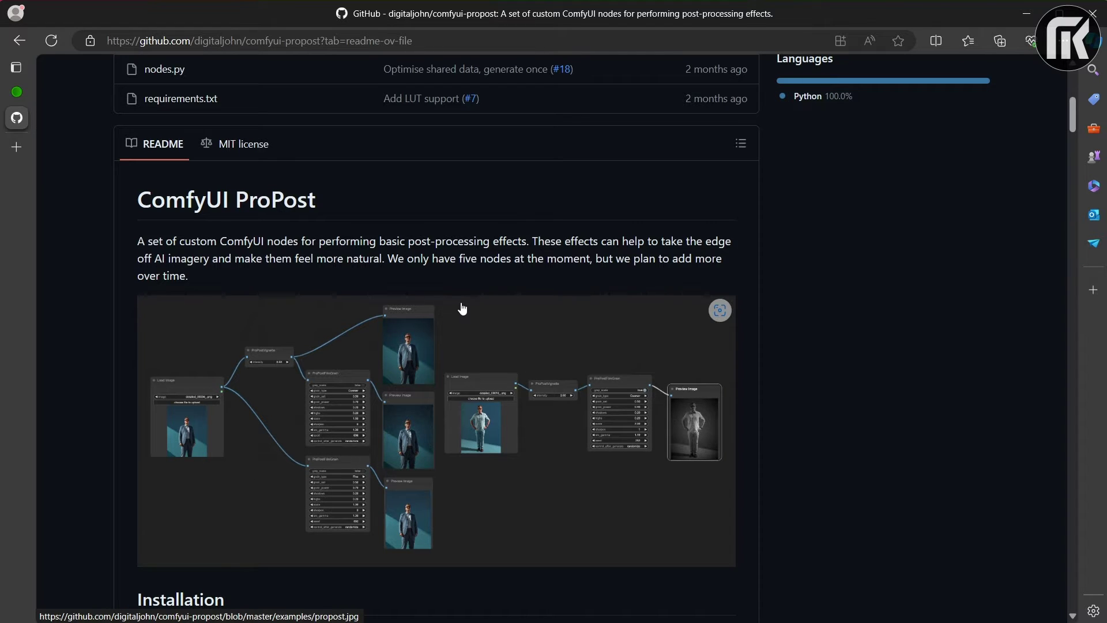
scroll(463, 309, "down", 1)
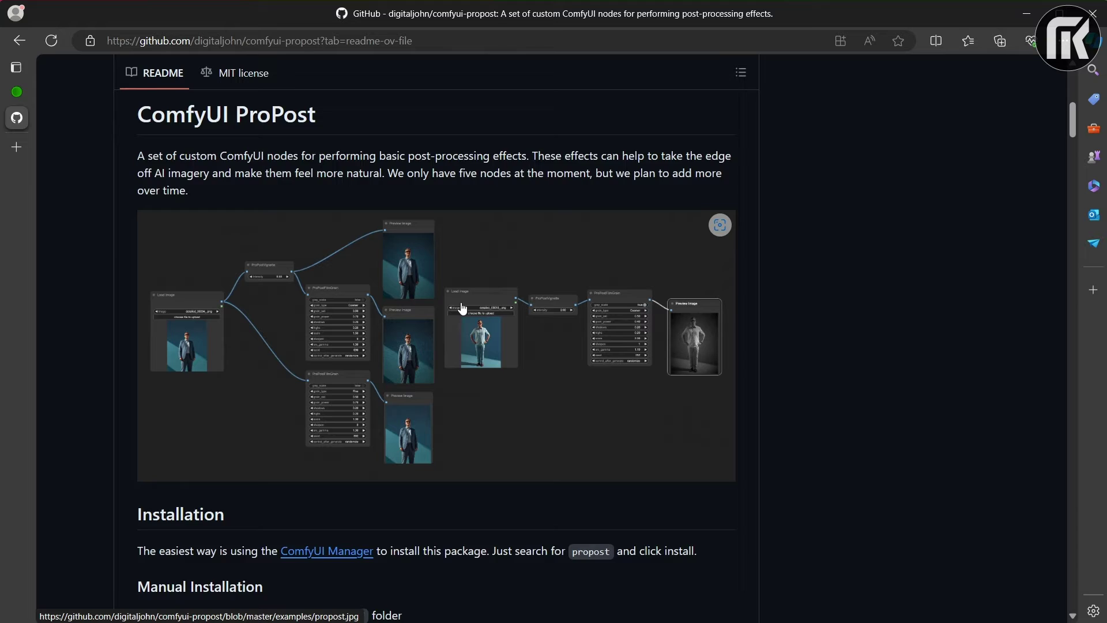
scroll(462, 309, "down", 5)
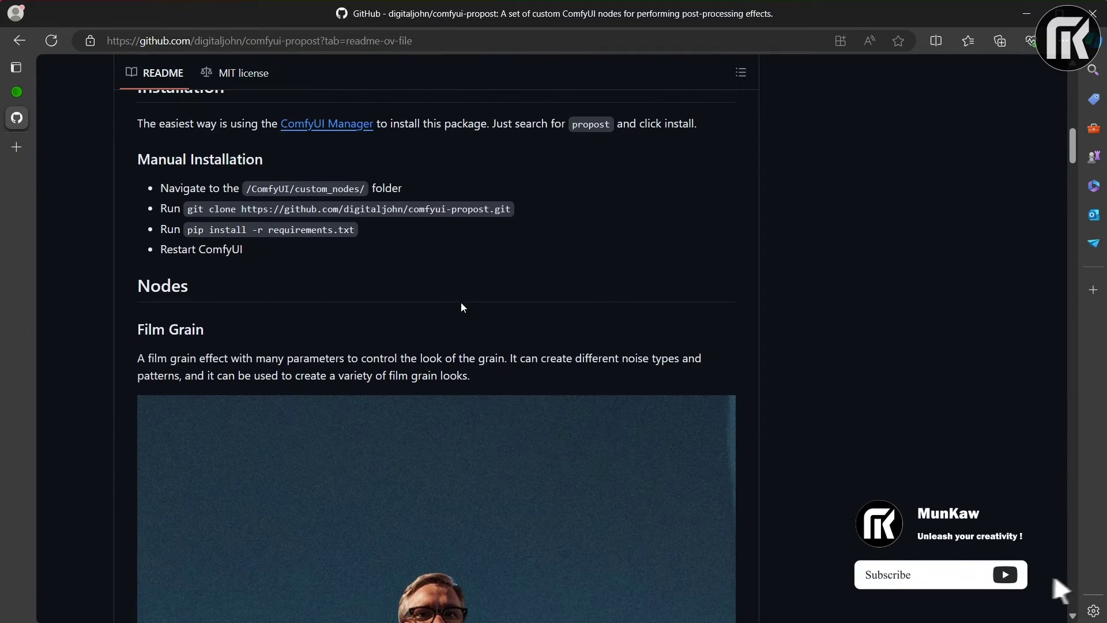
scroll(463, 307, "down", 3)
scroll(463, 307, "up", 3)
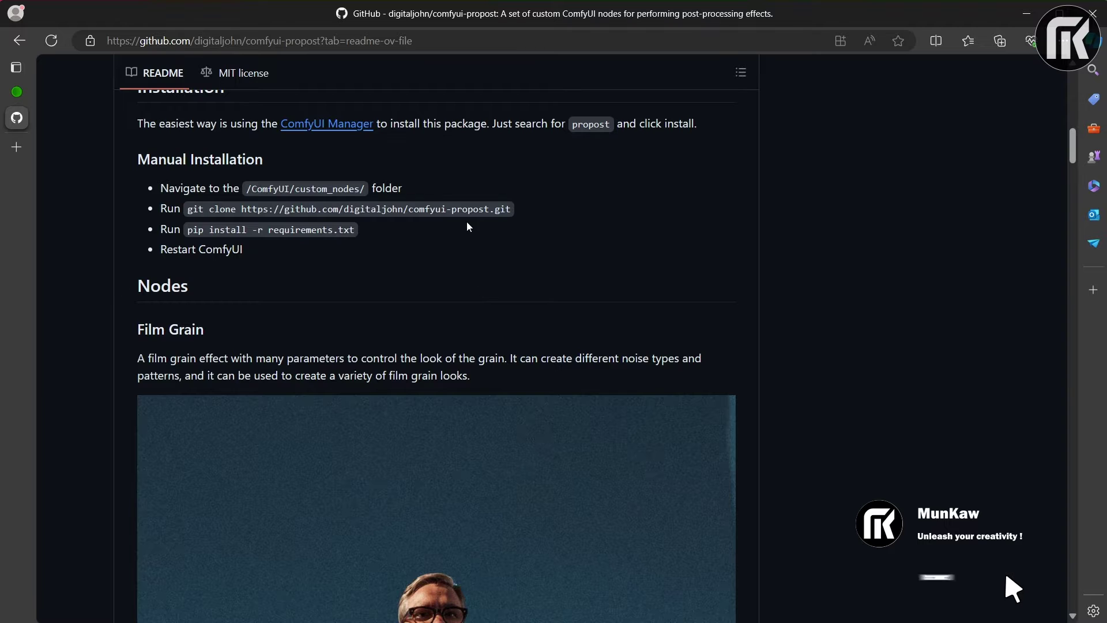
scroll(468, 226, "down", 8)
scroll(472, 319, "up", 2)
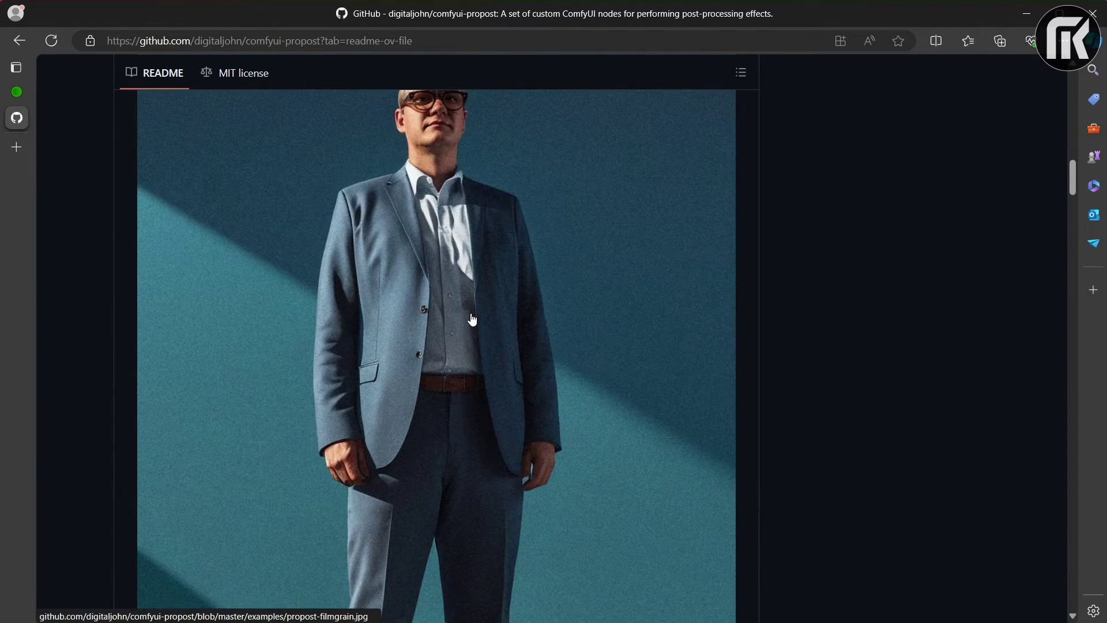
scroll(472, 319, "down", 8)
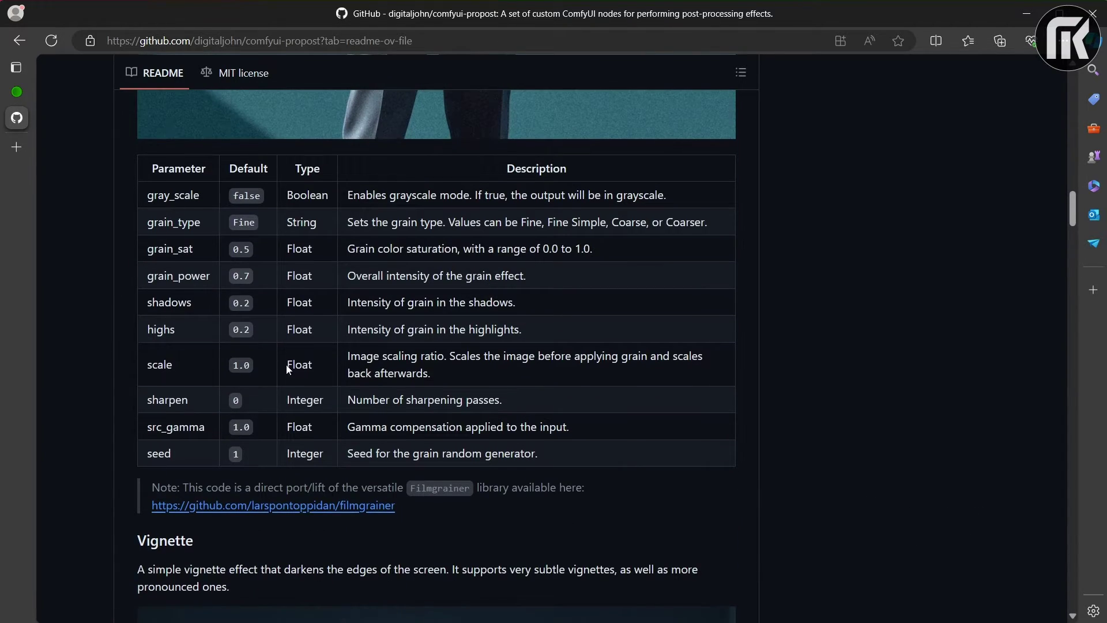
scroll(286, 364, "down", 15)
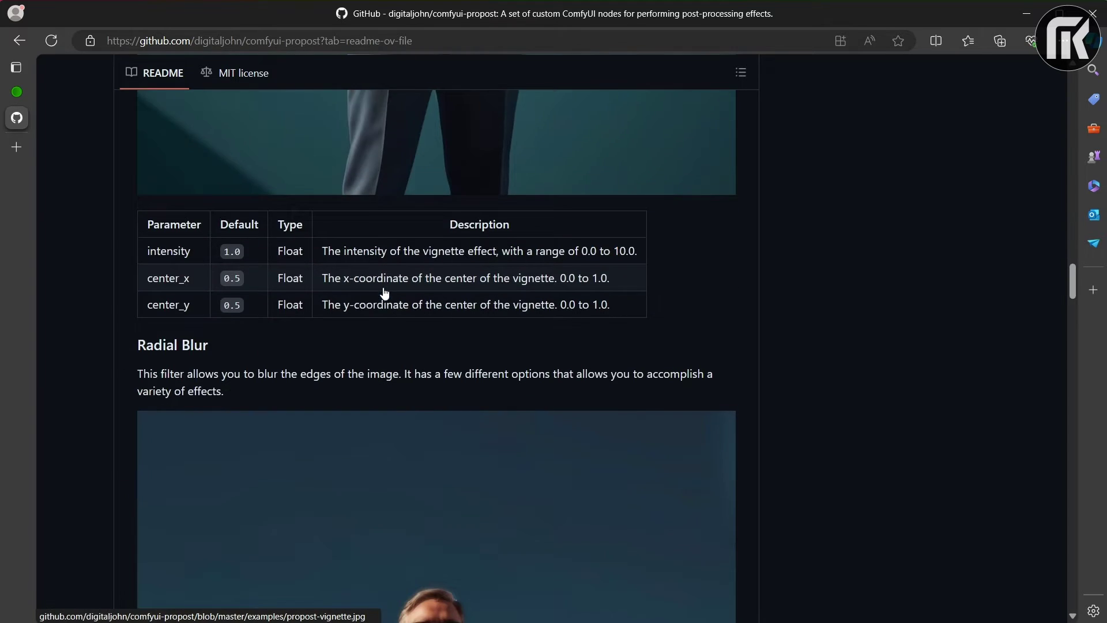
scroll(384, 294, "down", 11)
scroll(383, 292, "up", 3)
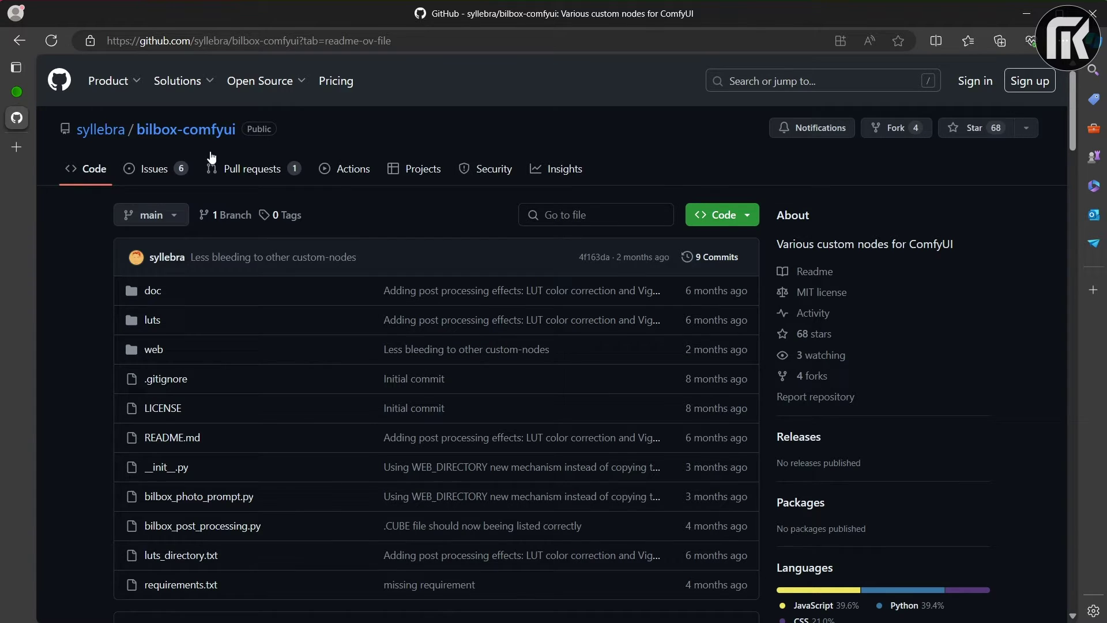
Scroll the bilbox-comfyui README down to its Post-Processing LUT and vignette notes and back
scroll(283, 195, "down", 15)
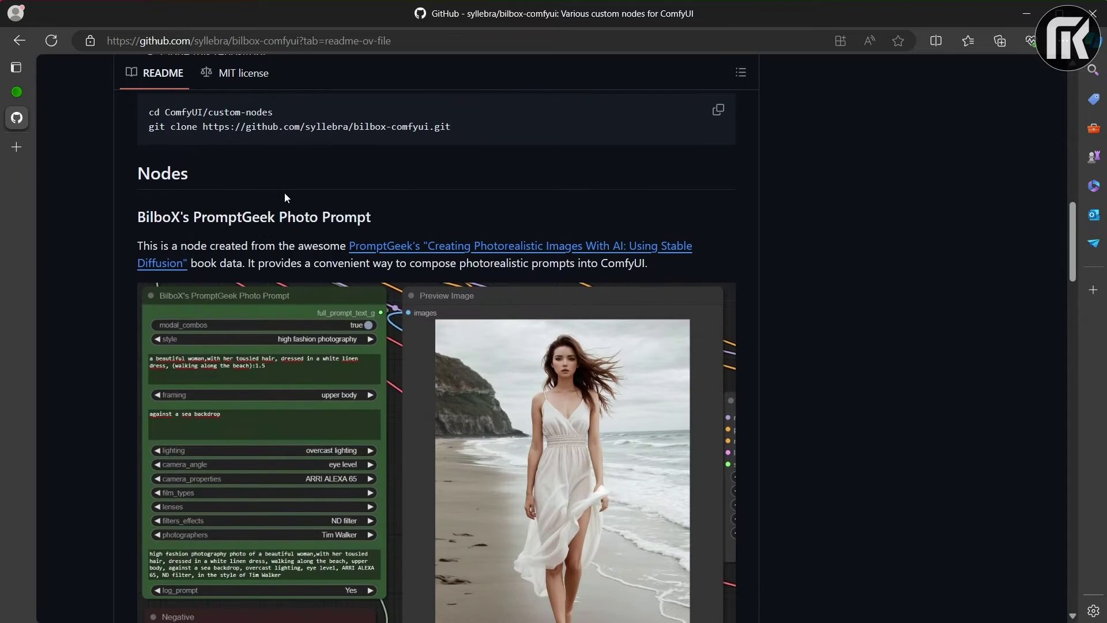
scroll(284, 193, "down", 11)
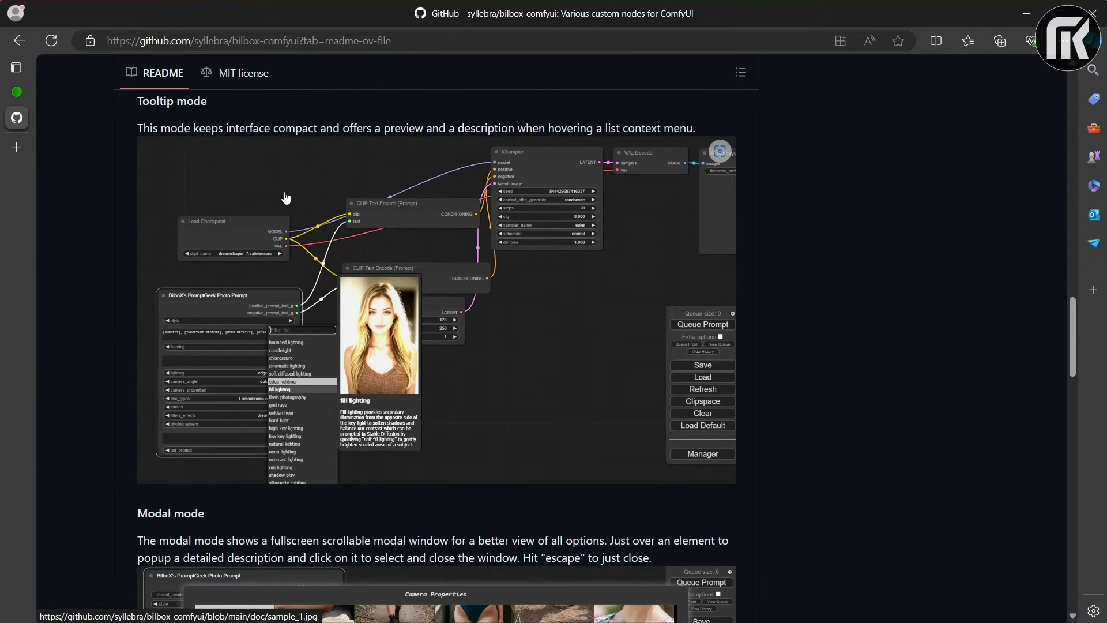
scroll(583, 354, "down", 10)
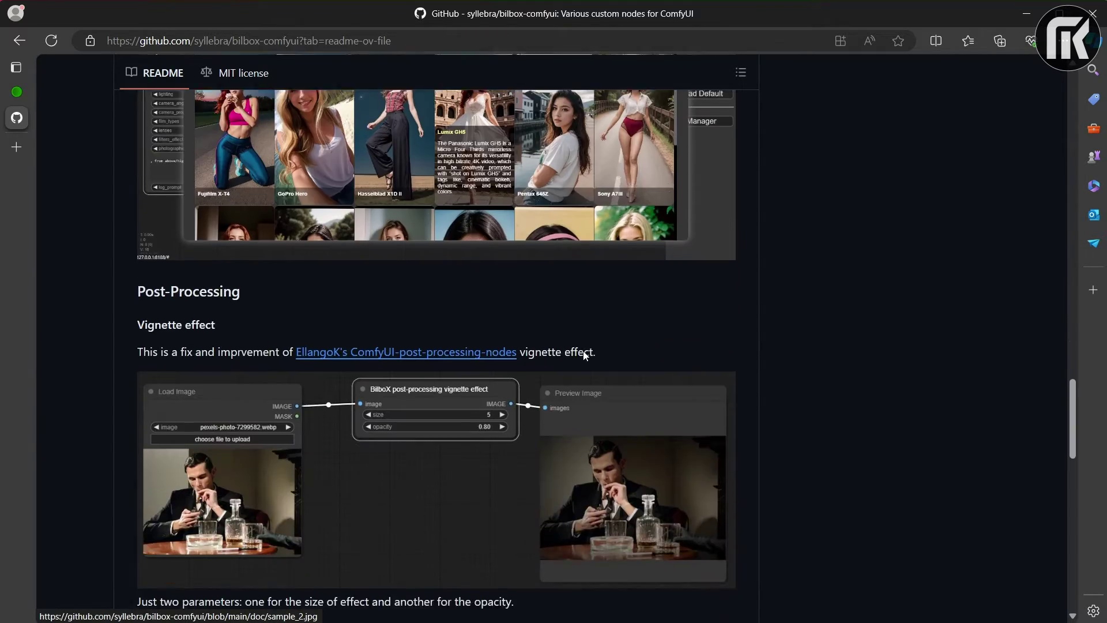
scroll(584, 354, "down", 5)
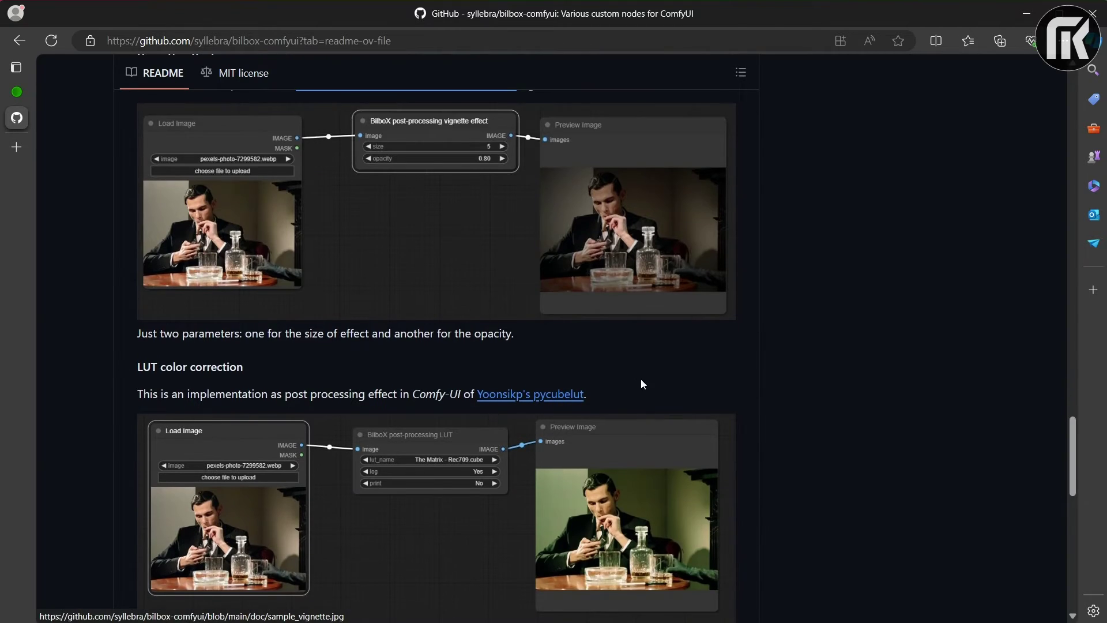
scroll(642, 384, "down", 9)
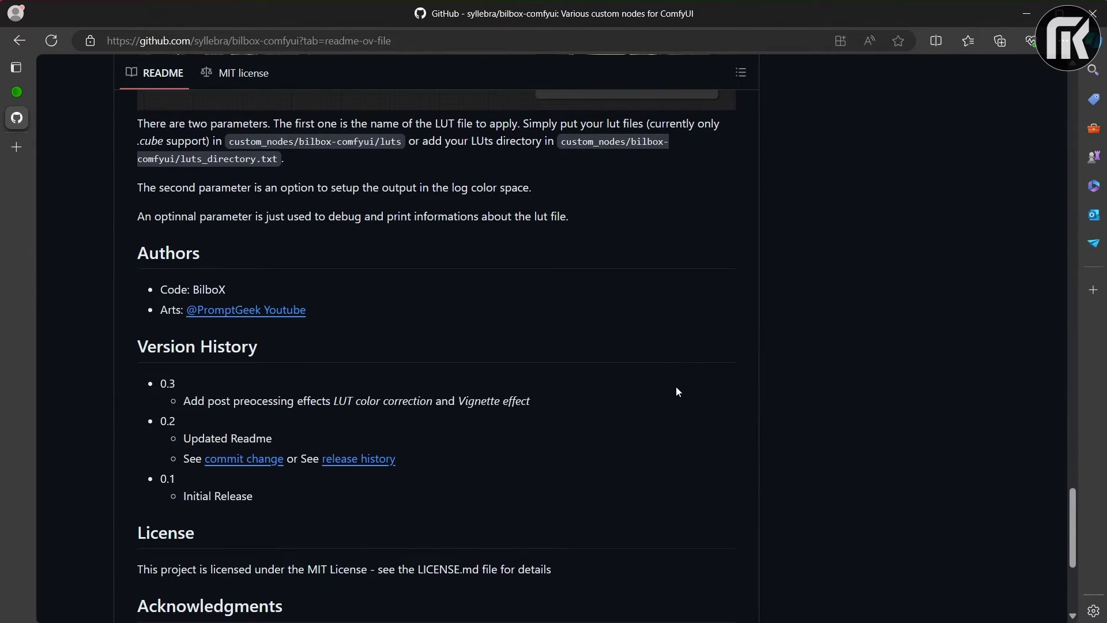
scroll(677, 392, "up", 20)
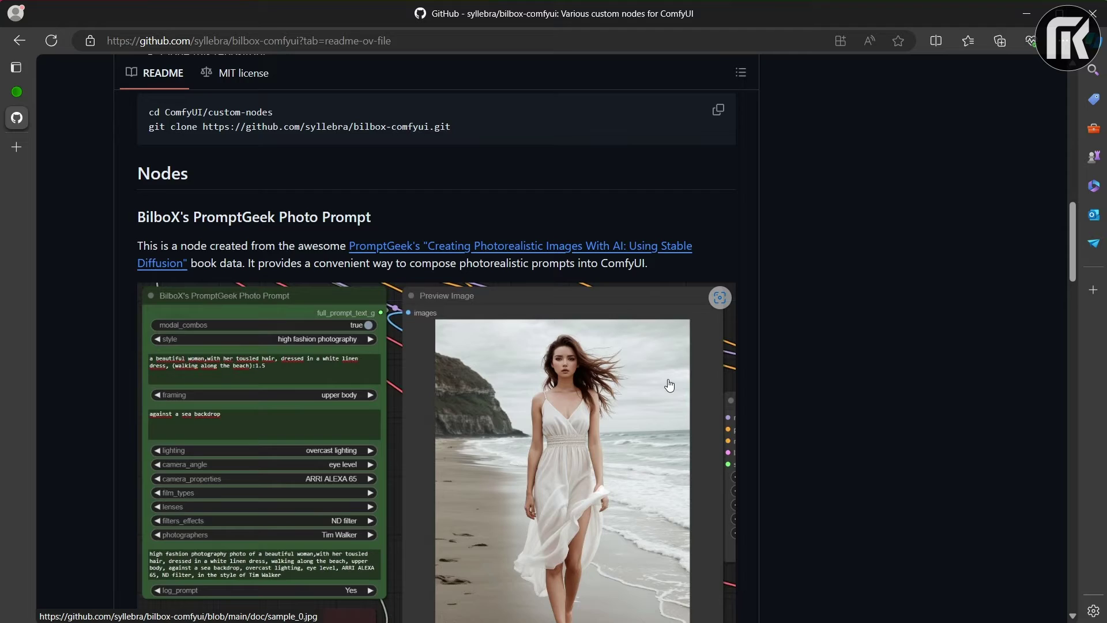
scroll(669, 385, "up", 15)
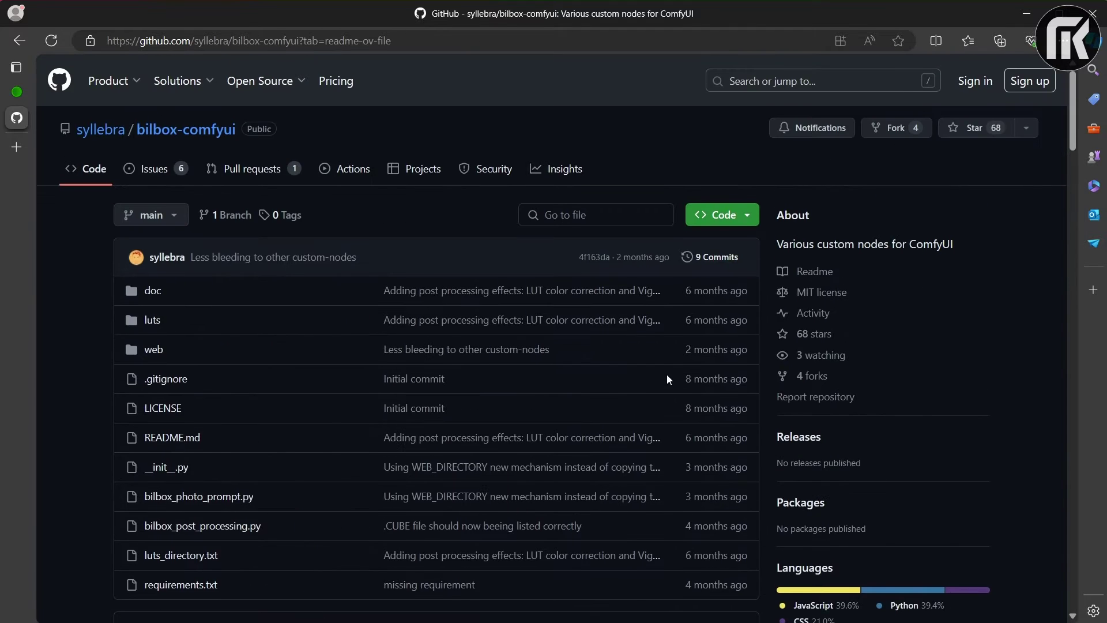
scroll(666, 375, "down", 4)
scroll(666, 375, "up", 4)
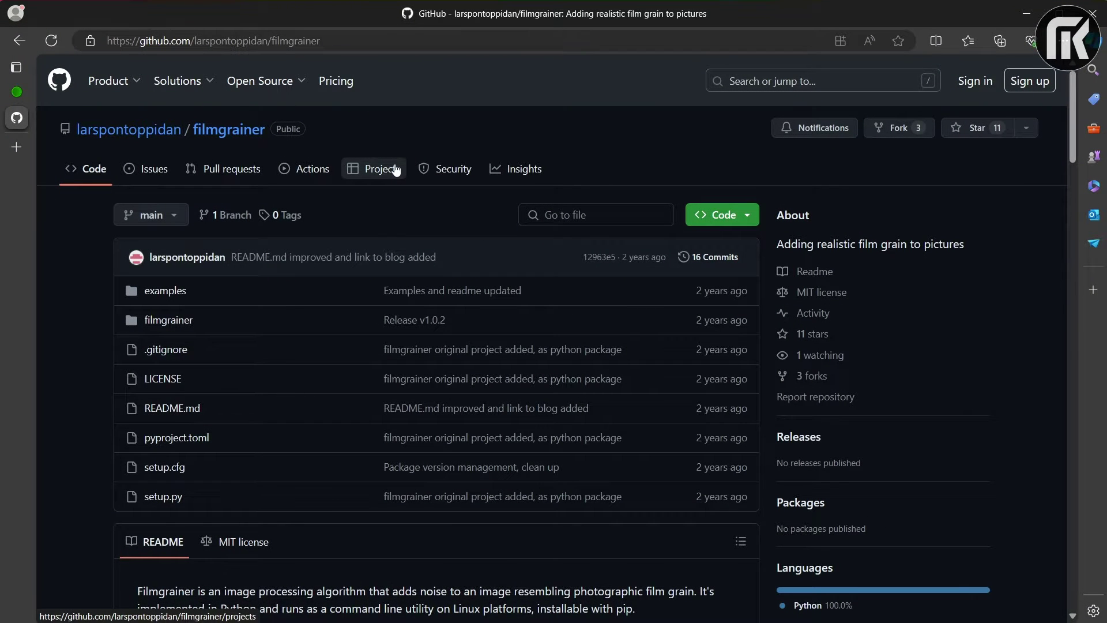
Look through the filmgrainer README's film grain examples
scroll(396, 169, "down", 15)
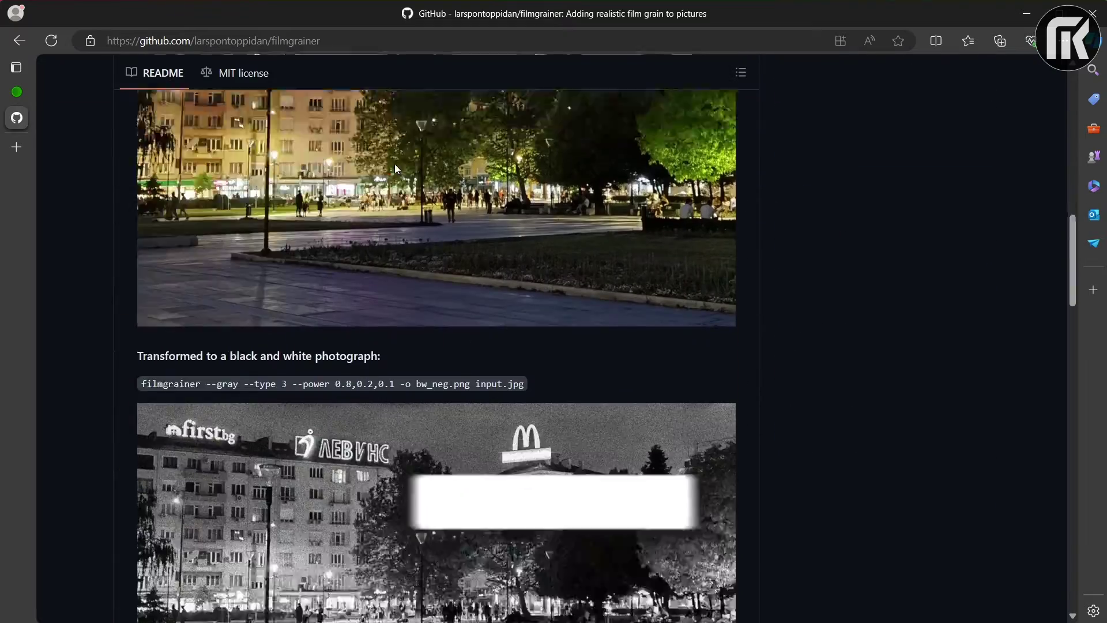
scroll(395, 168, "down", 15)
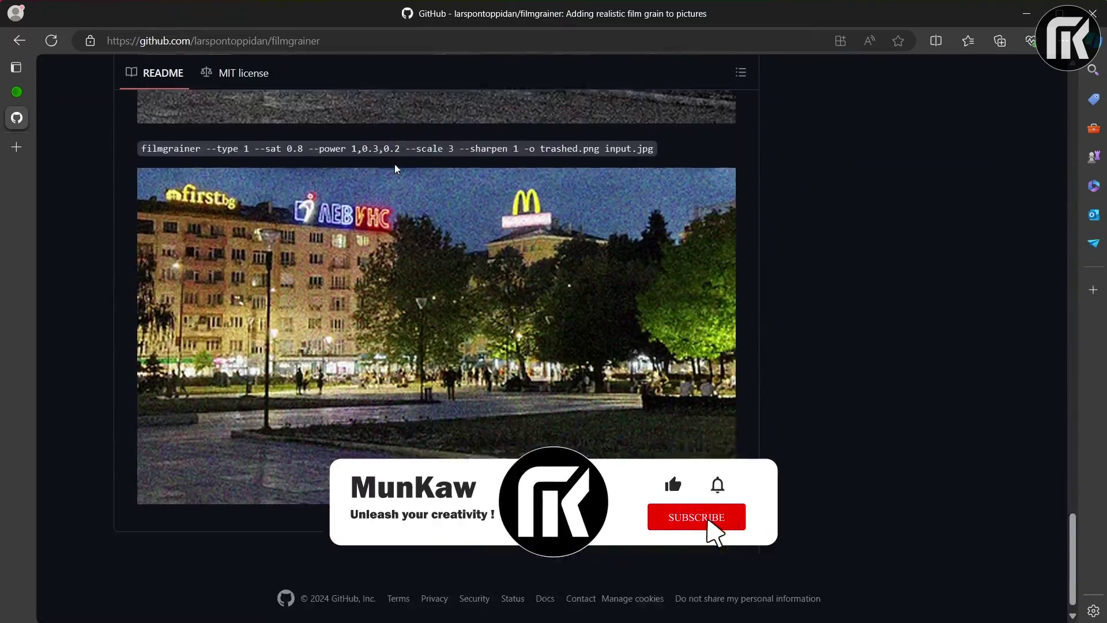
scroll(396, 169, "up", 20)
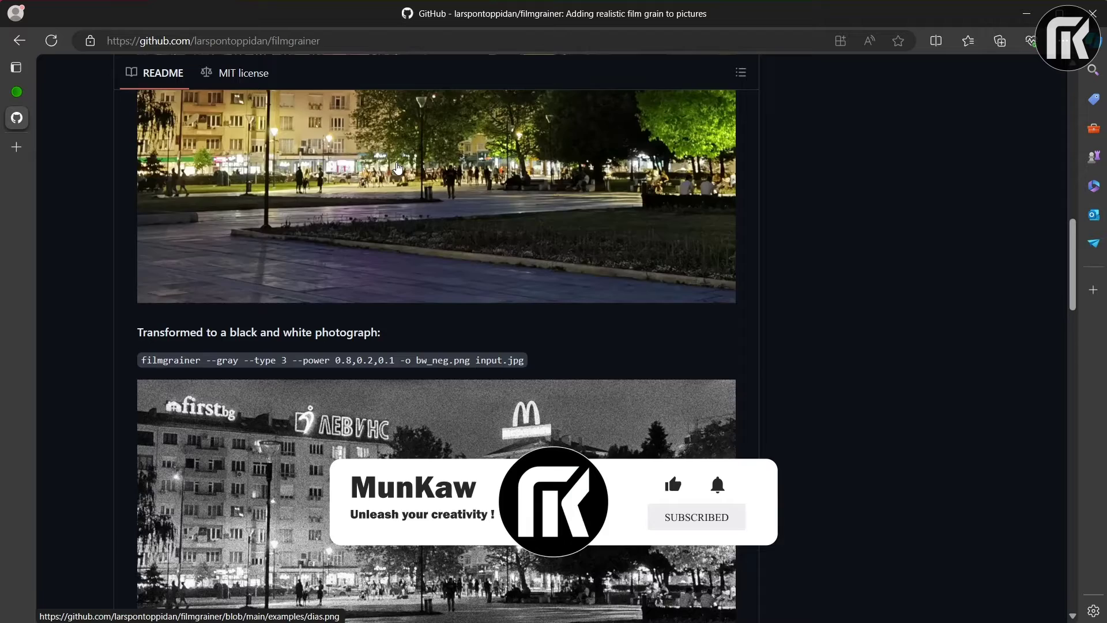
scroll(397, 169, "up", 15)
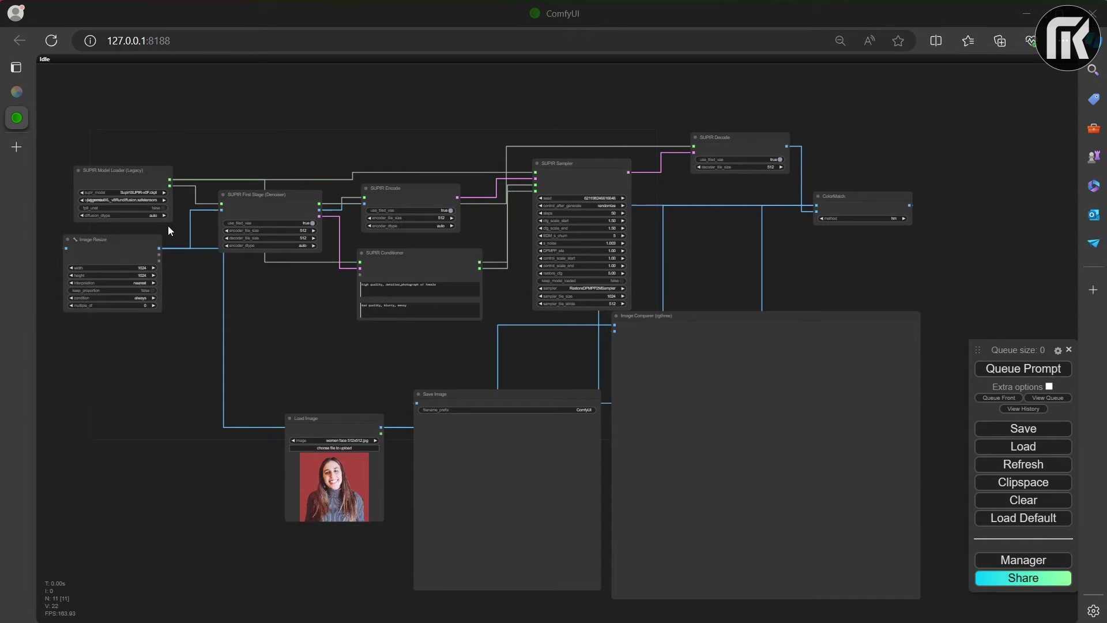
Search 'supir' and place a SUPIR Model Loader (v2) node above the legacy SUPIR loader
scroll(168, 226, "up", 5)
left_click_drag(175, 227, 358, 260)
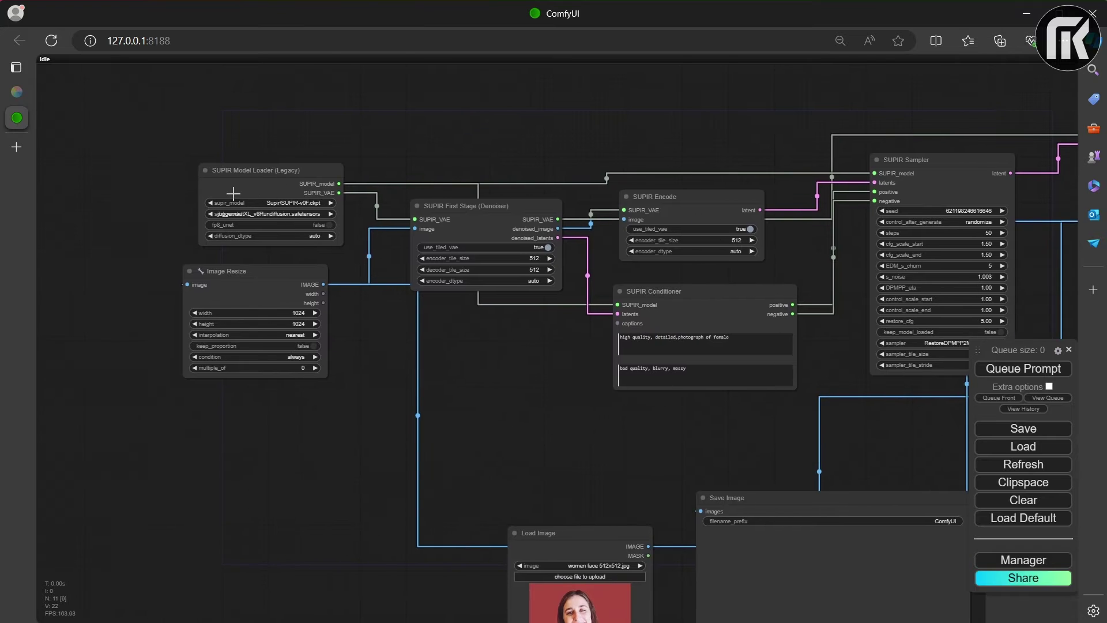
scroll(228, 191, "up", 5)
scroll(279, 137, "down", 2)
left_click_drag(279, 137, 460, 264)
double_click(206, 204)
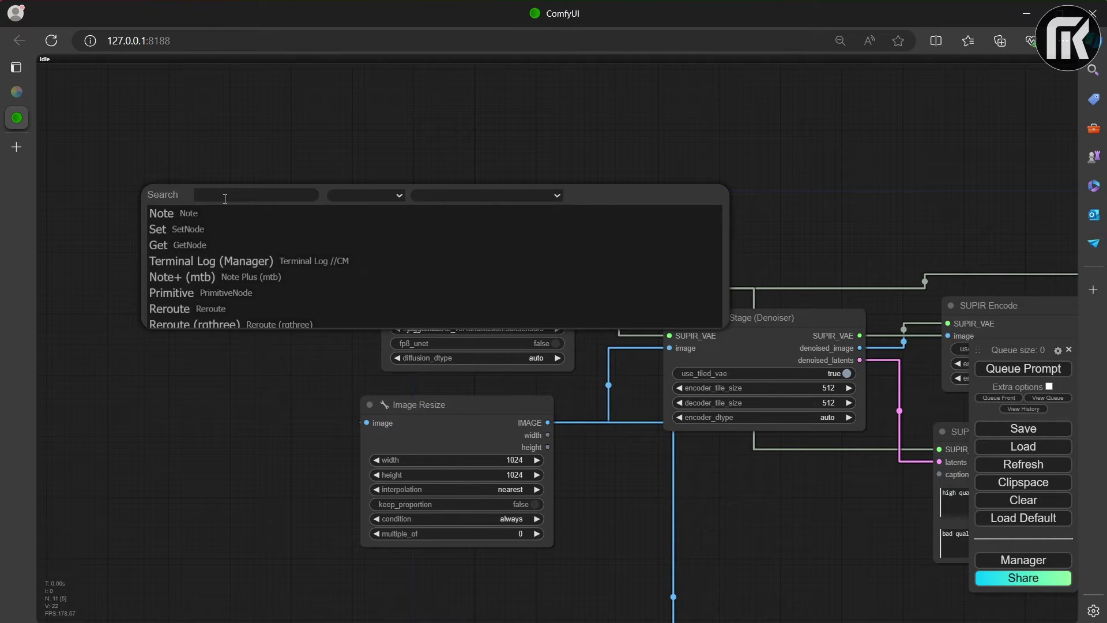
type("supir")
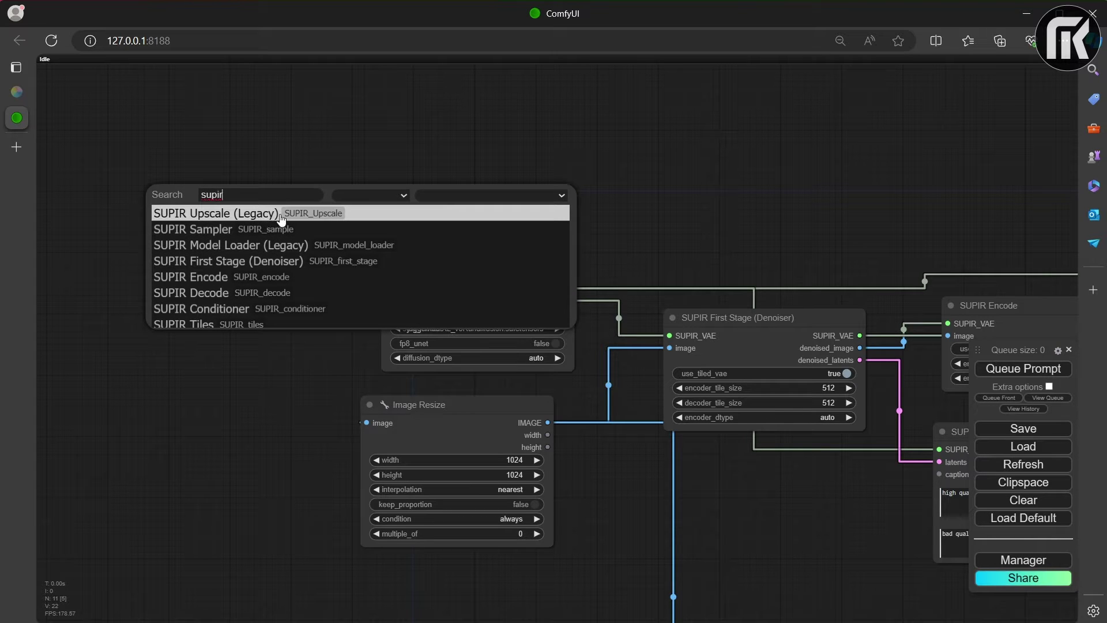
scroll(316, 249, "down", 1)
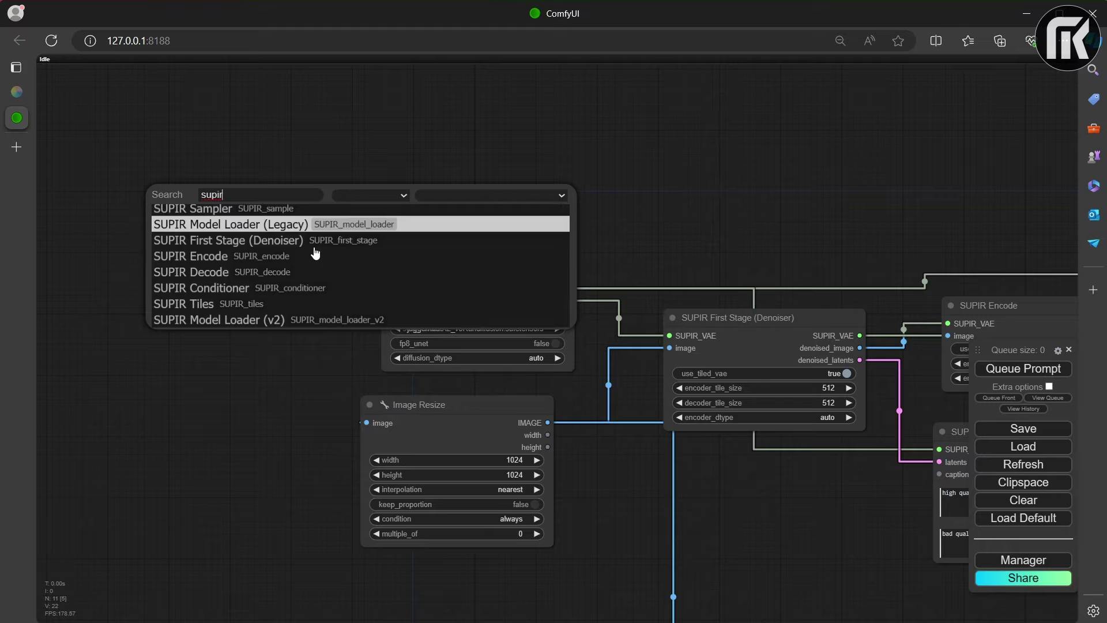
scroll(271, 323, "up", 1)
scroll(292, 296, "down", 1)
left_click(272, 321)
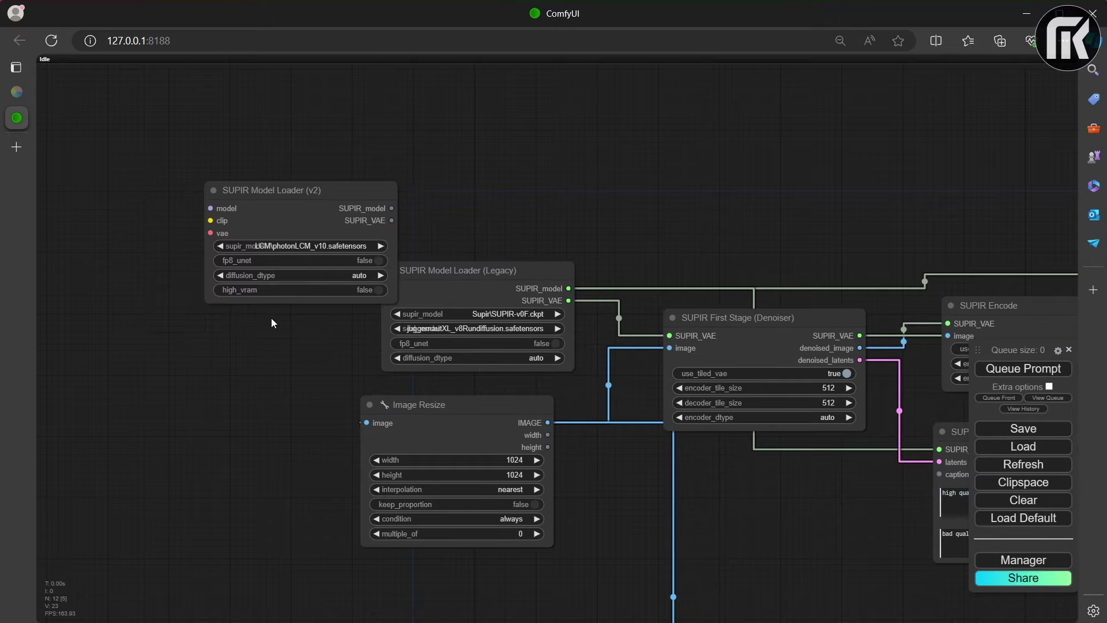
left_click_drag(340, 193, 447, 125)
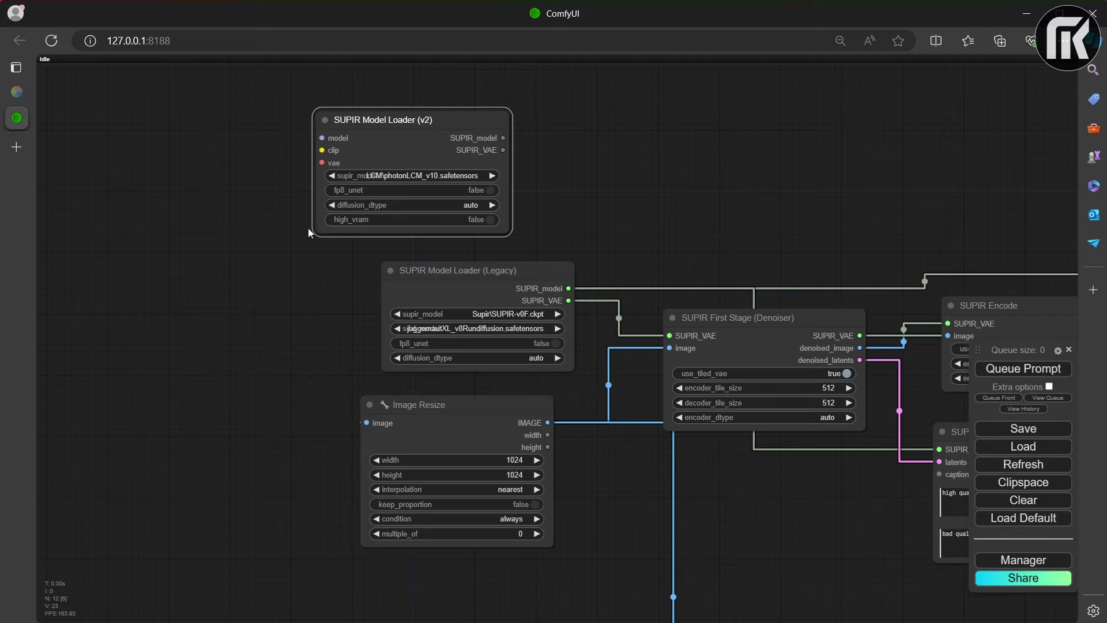
Add a Load Checkpoint node with photonLCM_v10.safetensors left of the SUPIR Model Loader (v2)
double_click(176, 247)
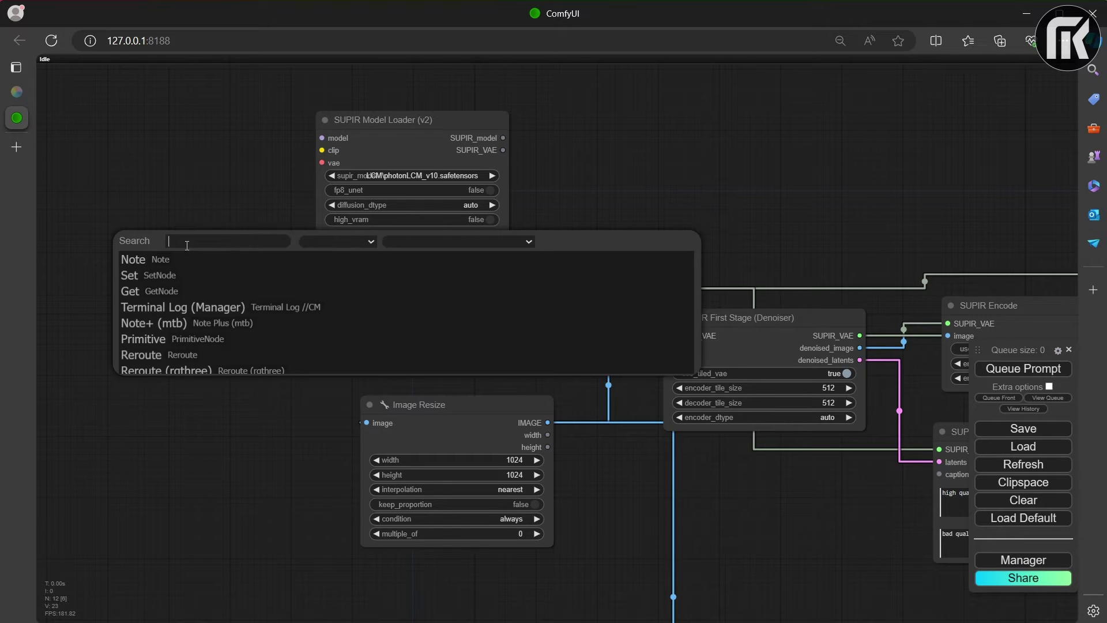
type("load mode")
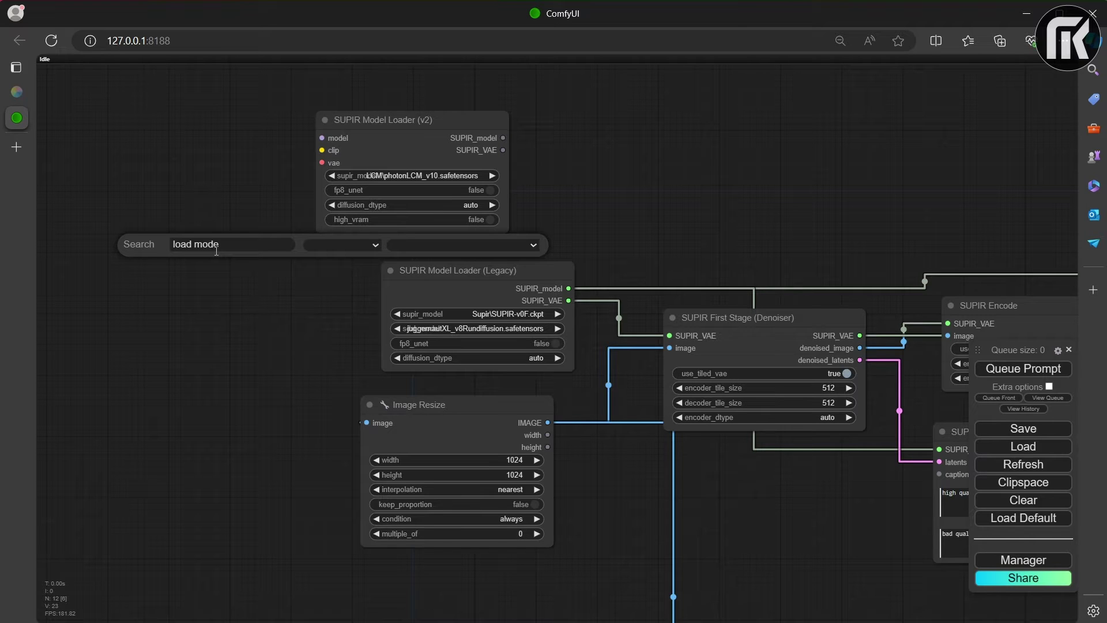
key("BackSpace")
key("BackSpace")
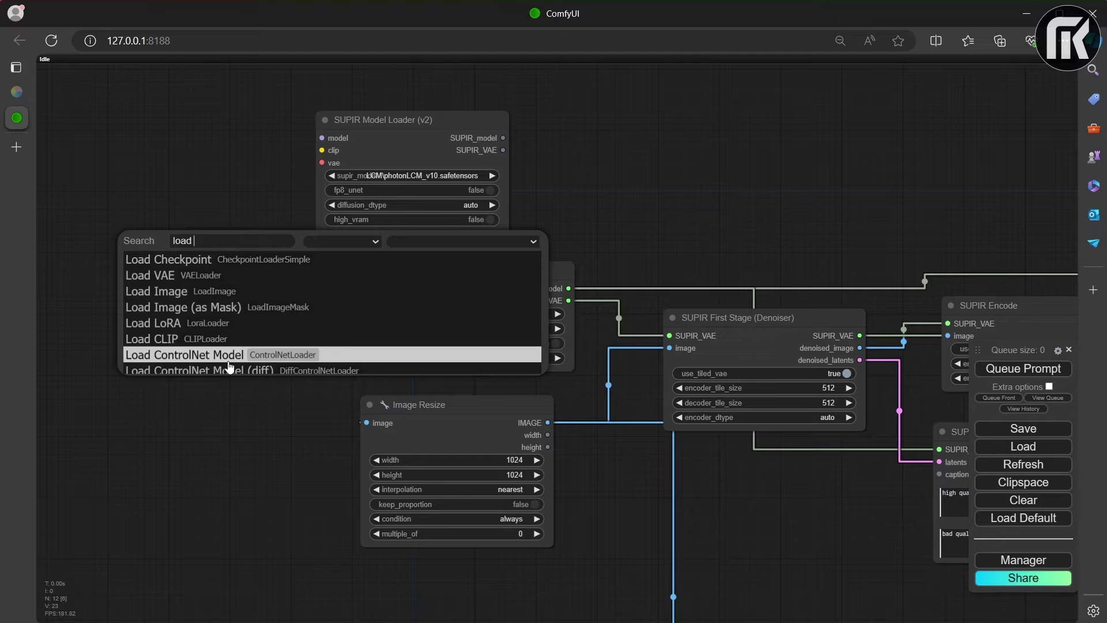
left_click(222, 259)
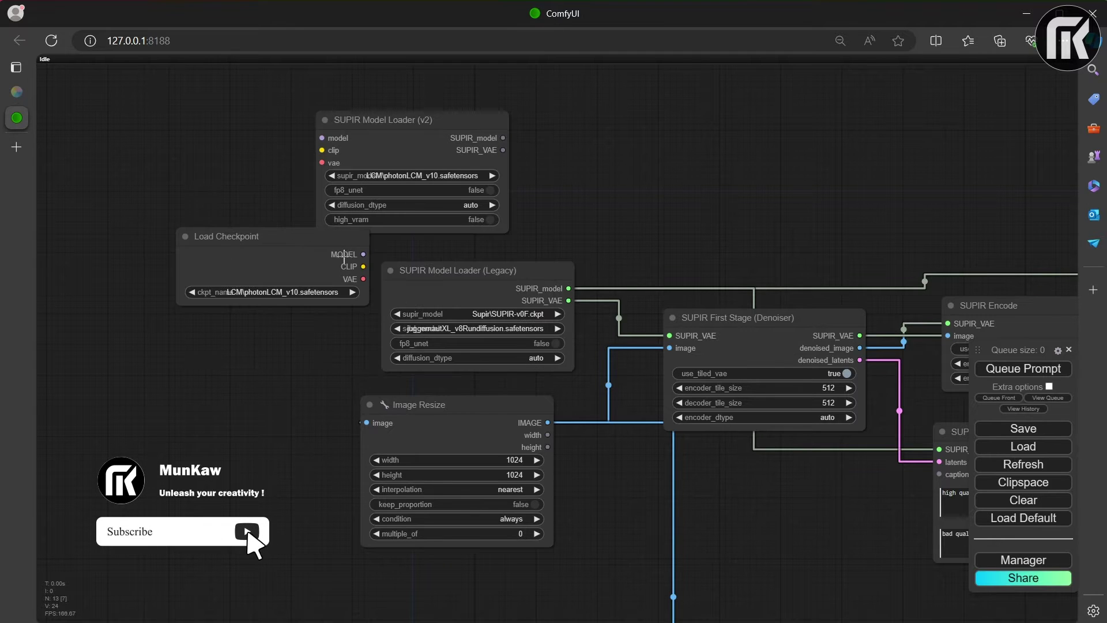
left_click_drag(285, 242, 180, 171)
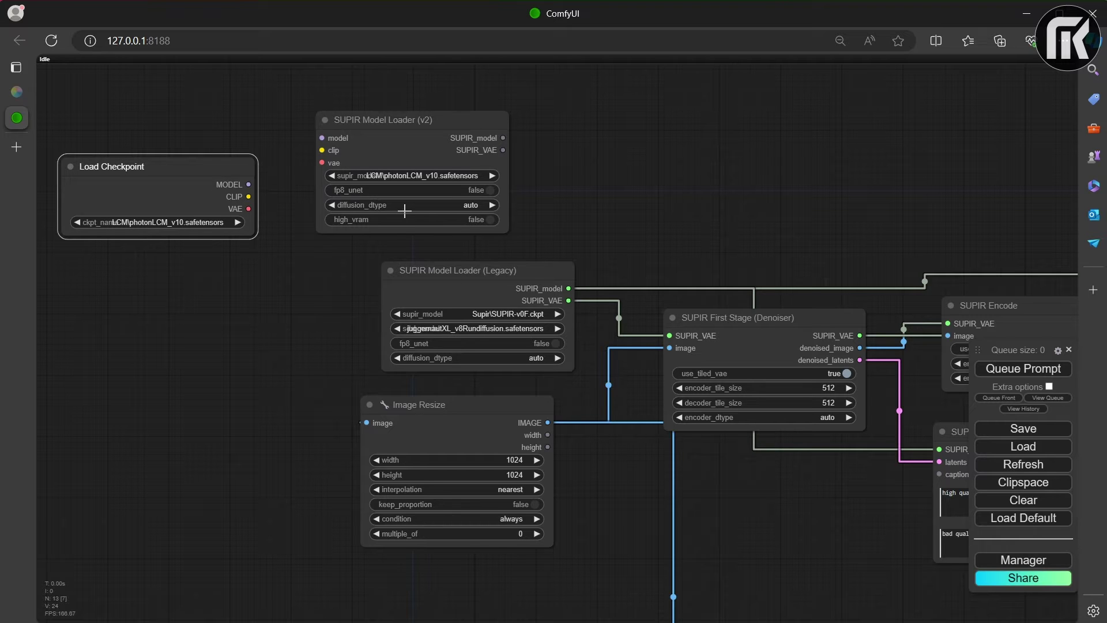
Pan across the workflow to the ColorMatch and Image Comparer area
left_click_drag(595, 262, 414, 247)
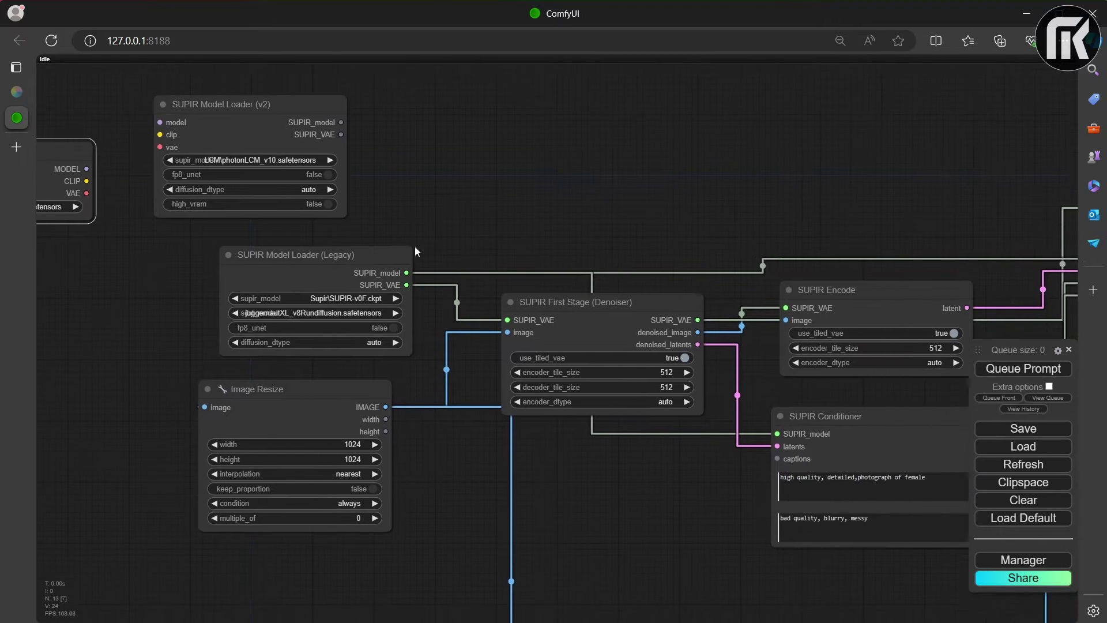
scroll(751, 272, "down", 5)
left_click_drag(751, 272, 365, 152)
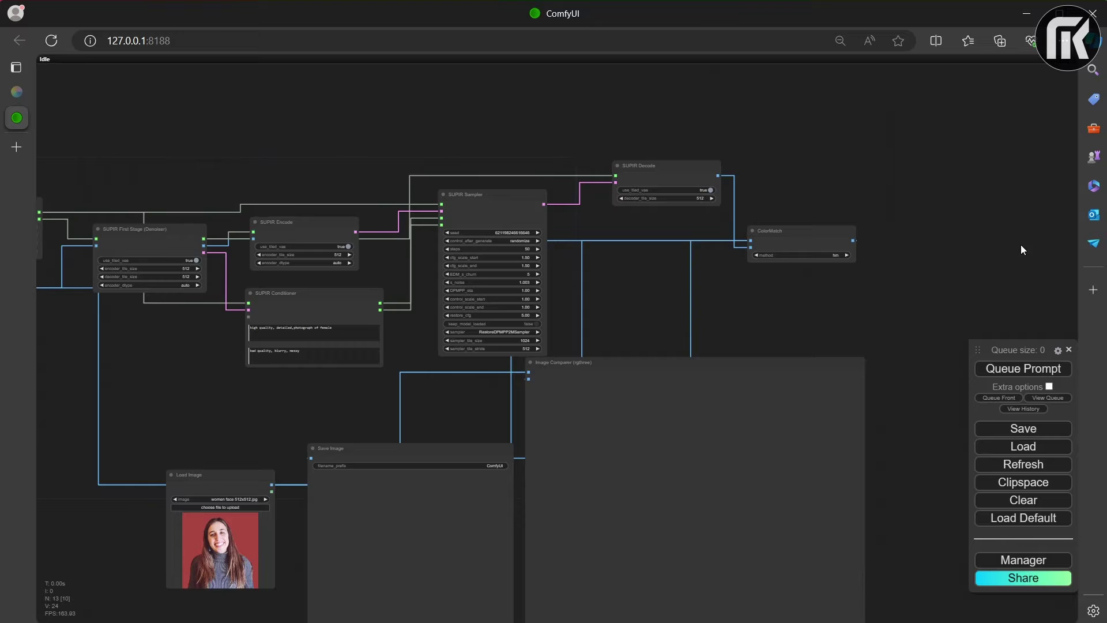
left_click_drag(1020, 247, 860, 205)
scroll(822, 213, "up", 4)
scroll(822, 212, "up", 1)
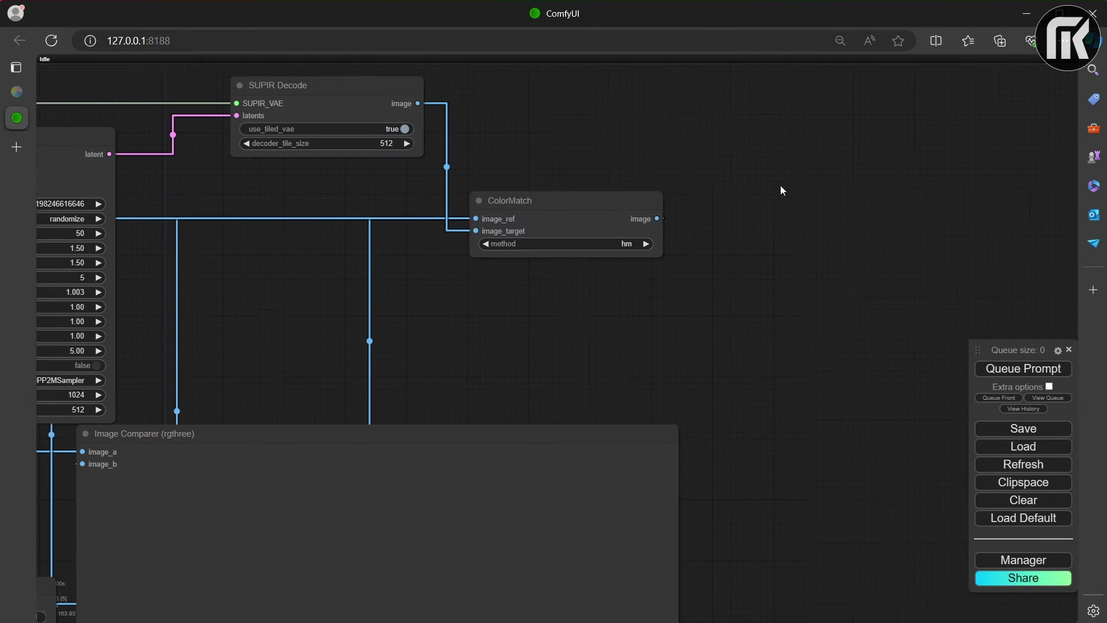
Add a Pro Post > Camera Effects ProPostVignette node (intensity 1.00) beside ColorMatch
left_click_drag(780, 185, 772, 287)
right_click(689, 207)
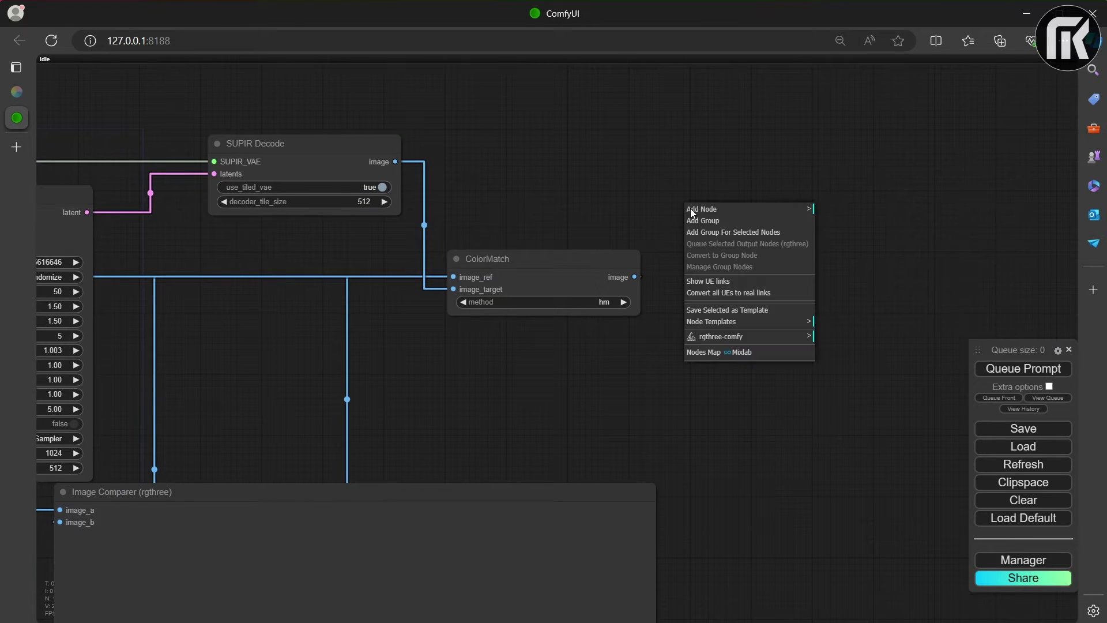
left_click(731, 212)
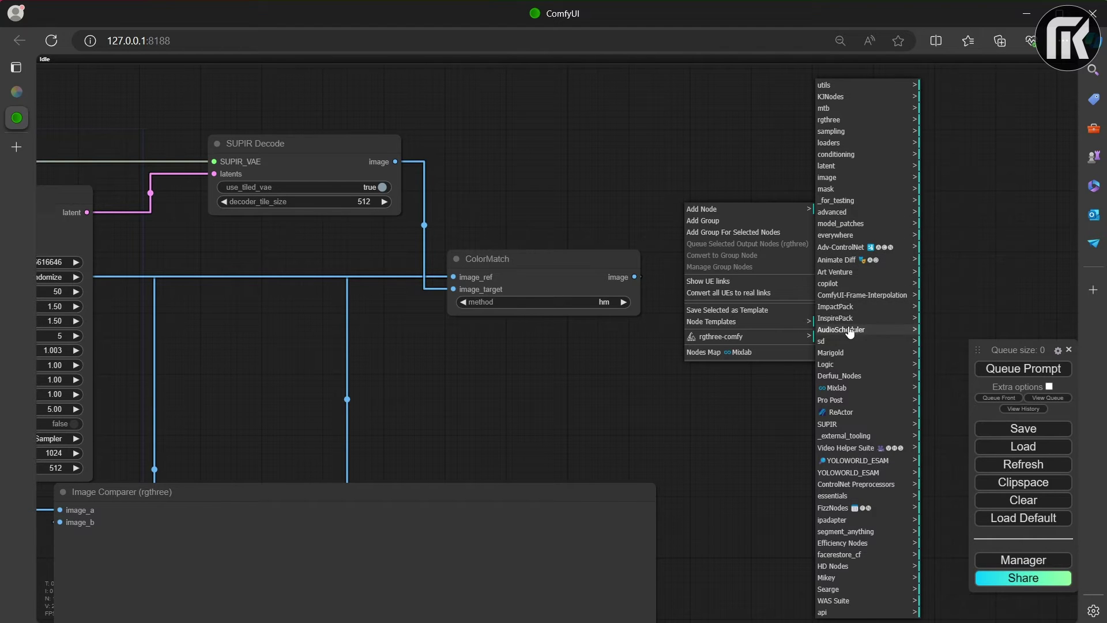
left_click(839, 401)
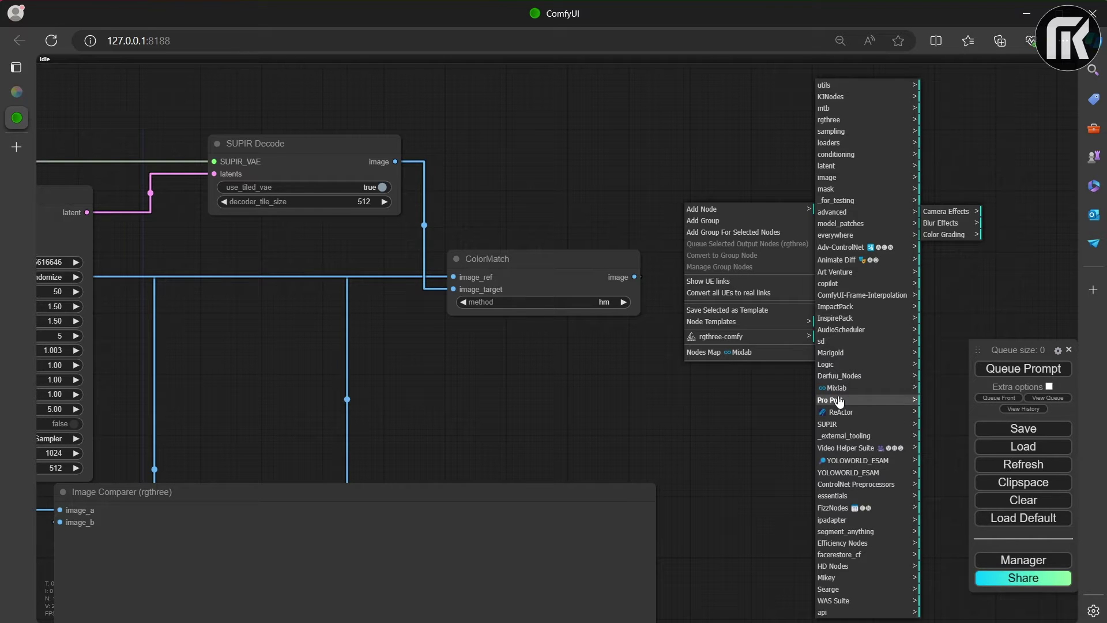
left_click(938, 213)
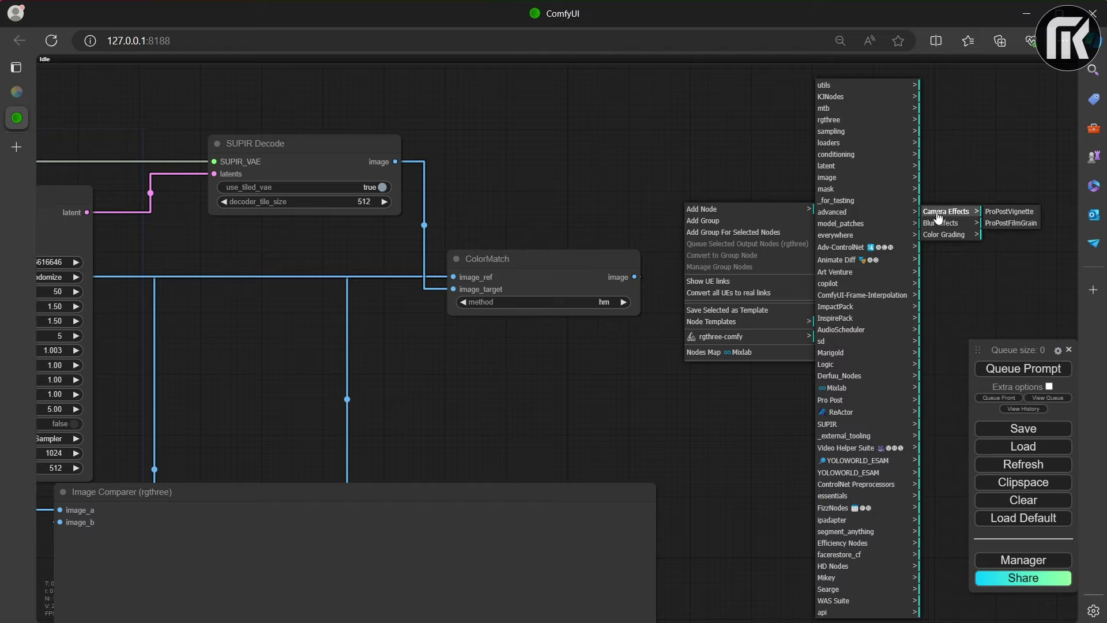
left_click(998, 214)
scroll(795, 324, "down", 5)
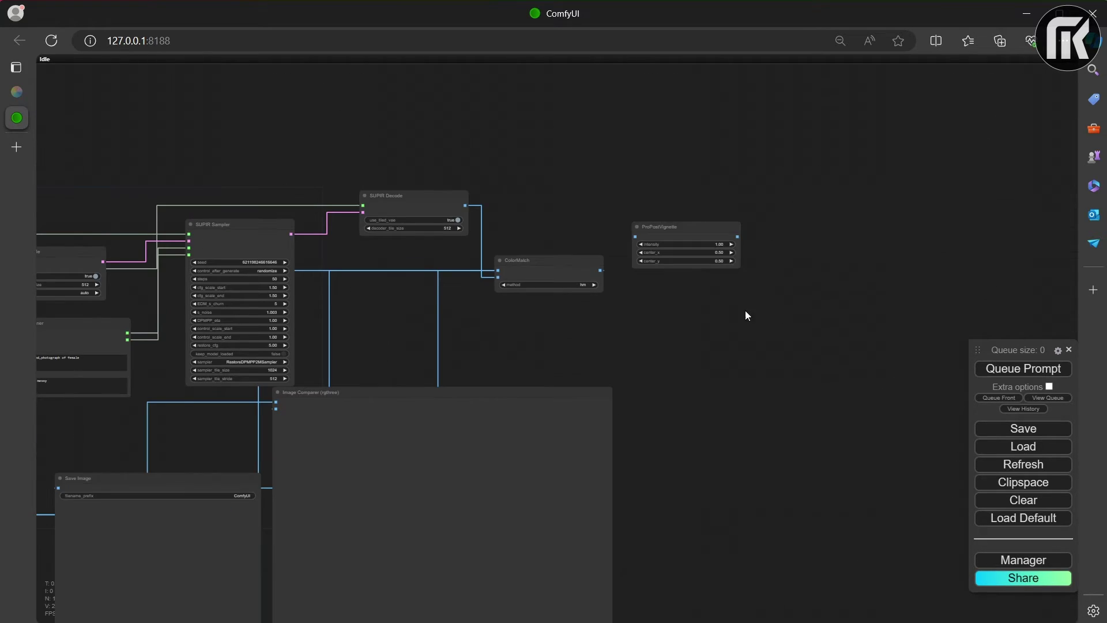
Add a Pro Post > Color Grading ProPostApplyLUT node (CrispAutumn.cube, strength 1.00) next to the vignette
left_click_drag(745, 315, 534, 304)
scroll(571, 246, "up", 5)
right_click(594, 231)
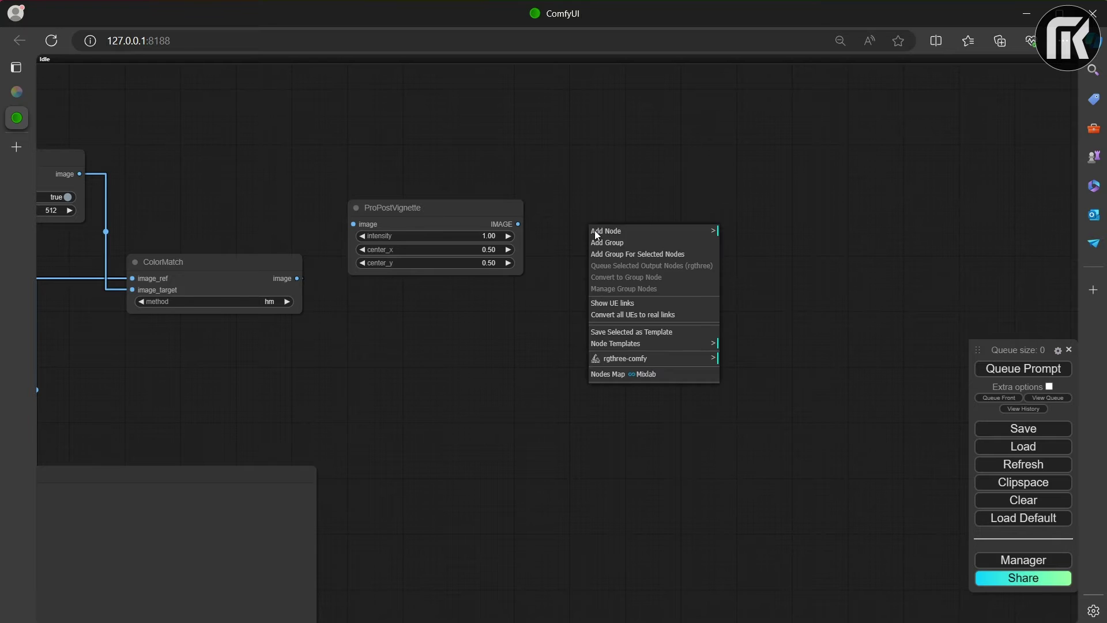
left_click(655, 232)
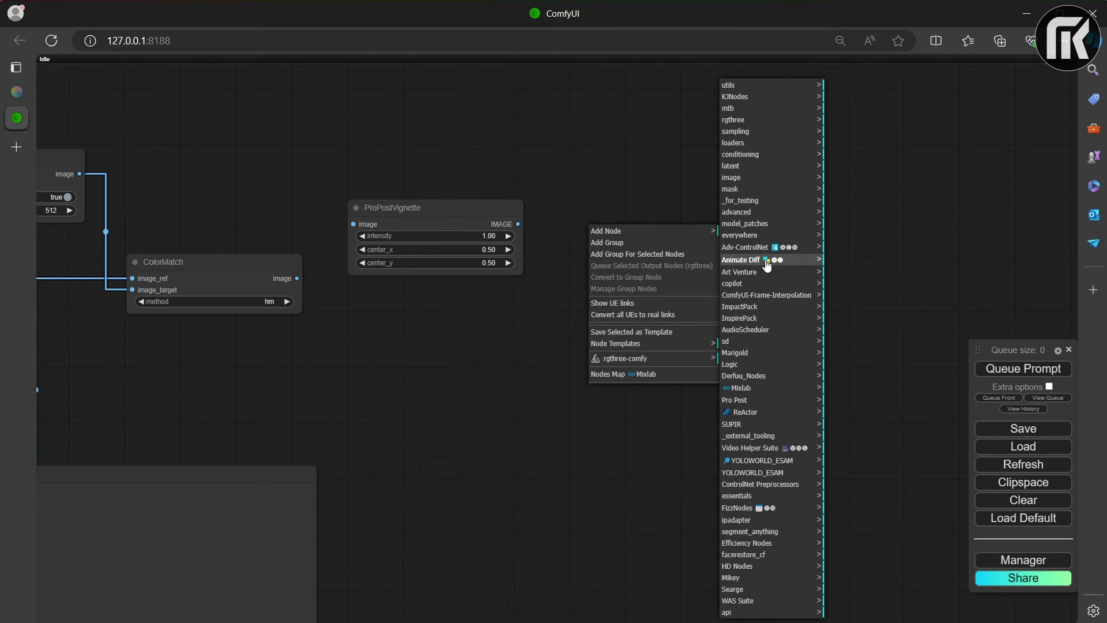
left_click(750, 400)
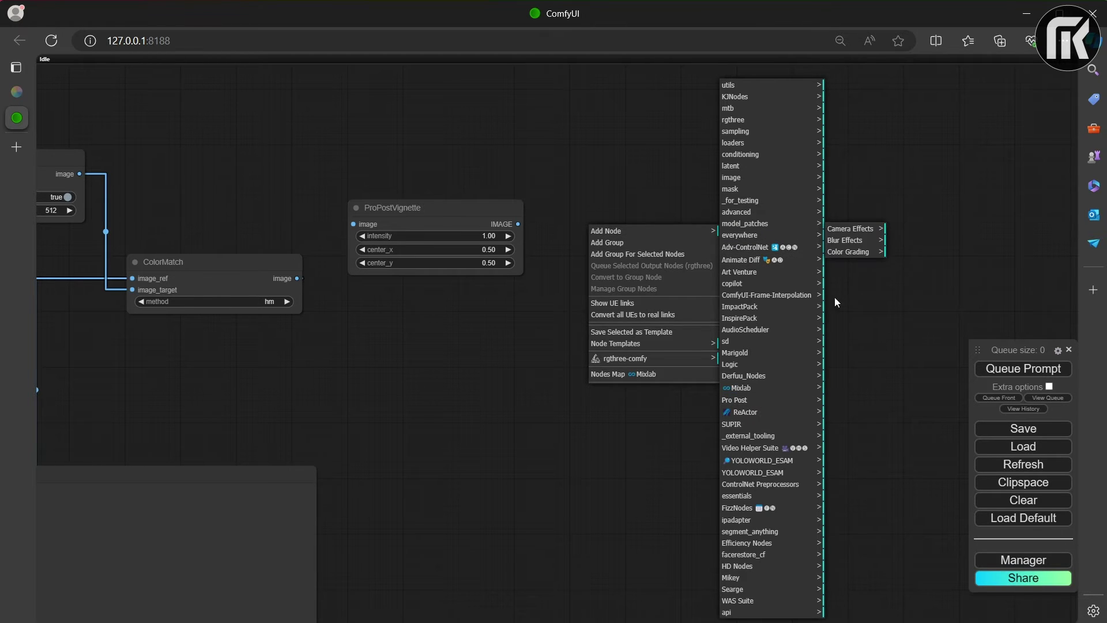
left_click(838, 253)
left_click(915, 229)
left_click_drag(685, 220, 658, 247)
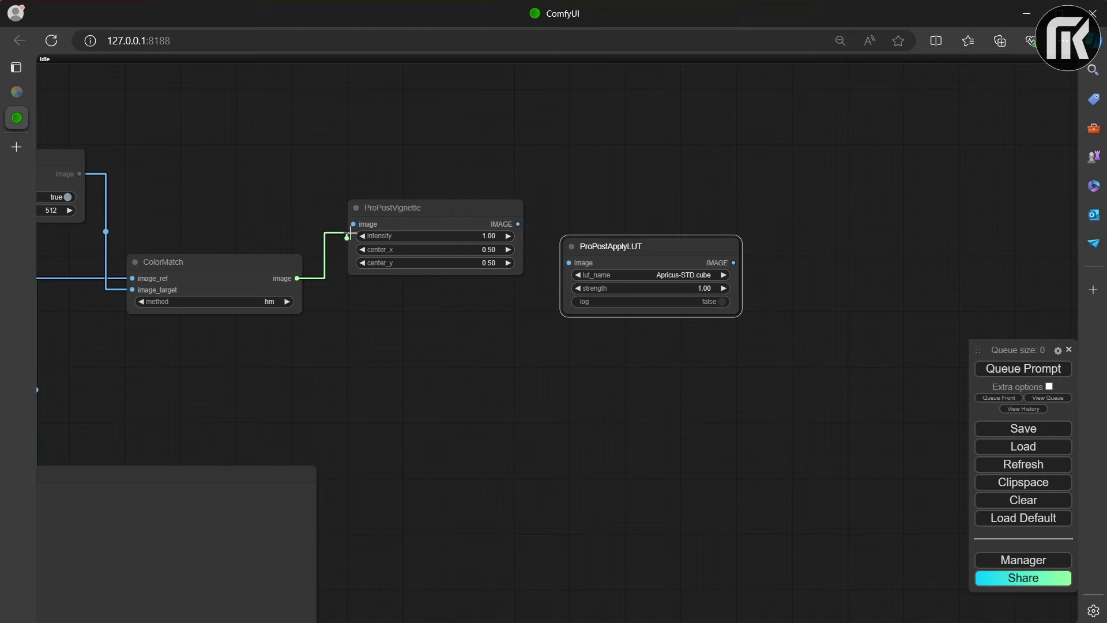
Wire ColorMatch into ProPostVignette, then ProPostApplyLUT, then the Image Comparer
left_click_drag(367, 220, 365, 223)
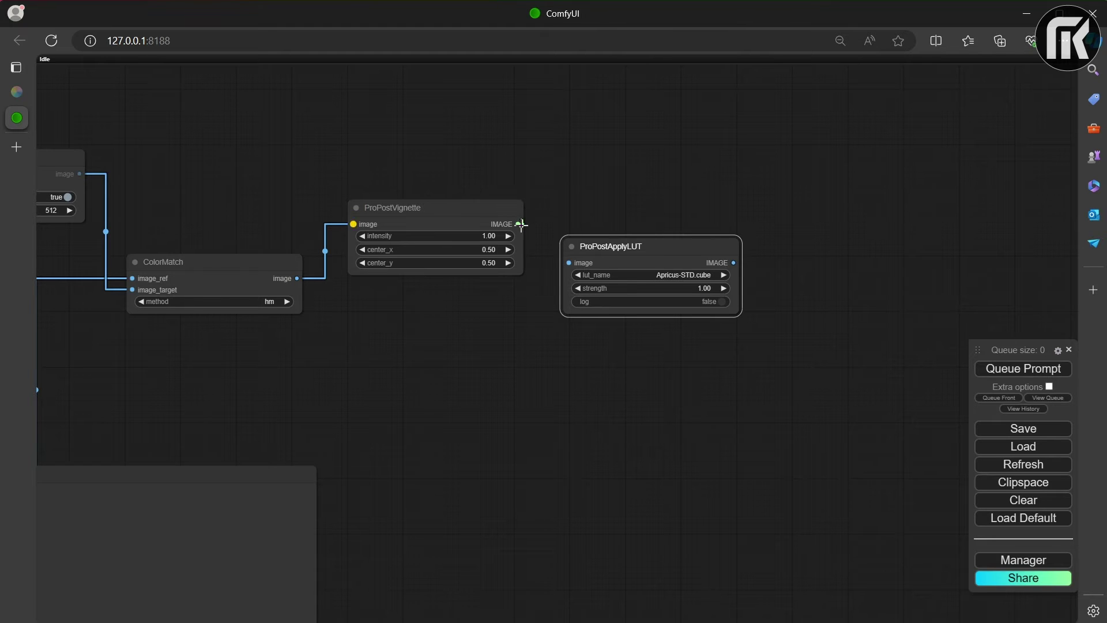
left_click_drag(601, 266, 601, 266)
scroll(507, 348, "down", 5)
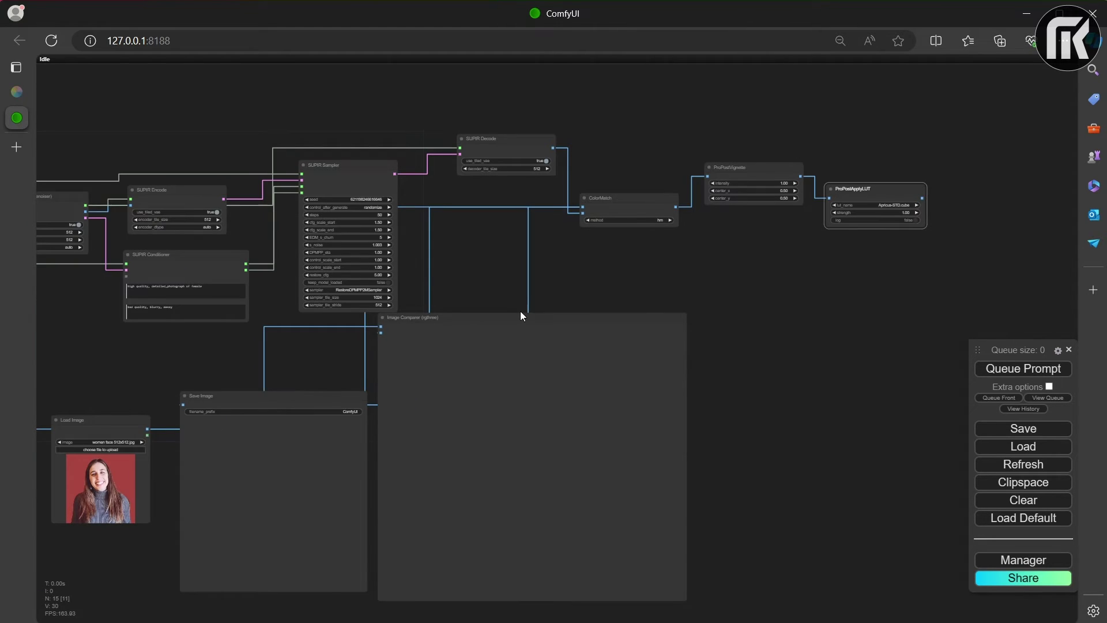
left_click_drag(503, 320, 549, 322)
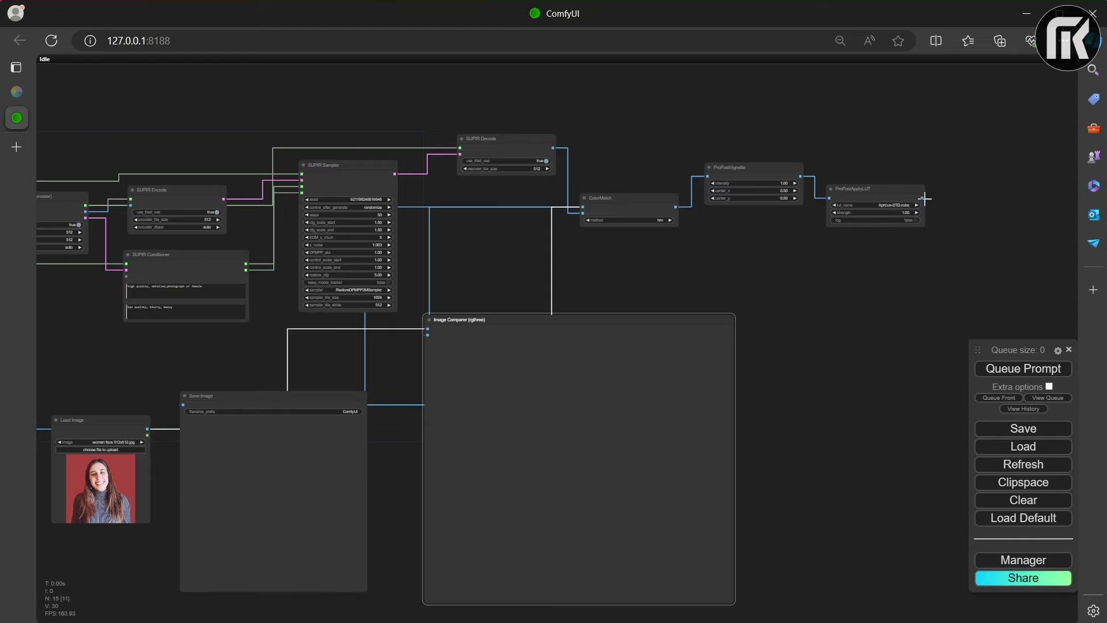
left_click_drag(708, 270, 459, 343)
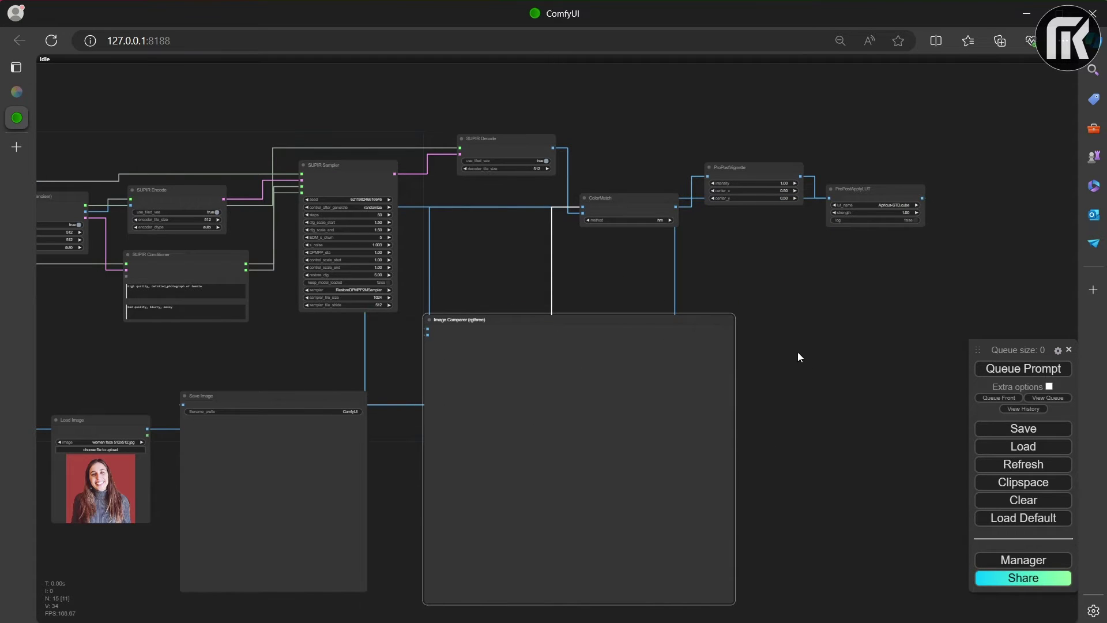
scroll(848, 357, "down", 5)
scroll(638, 295, "up", 6)
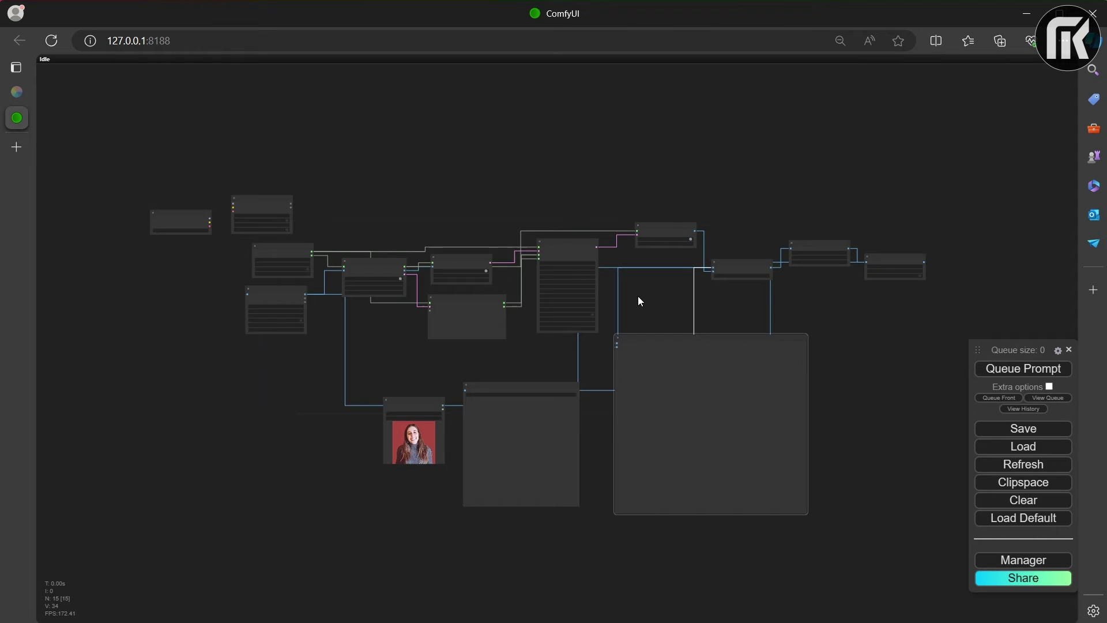
scroll(637, 296, "down", 3)
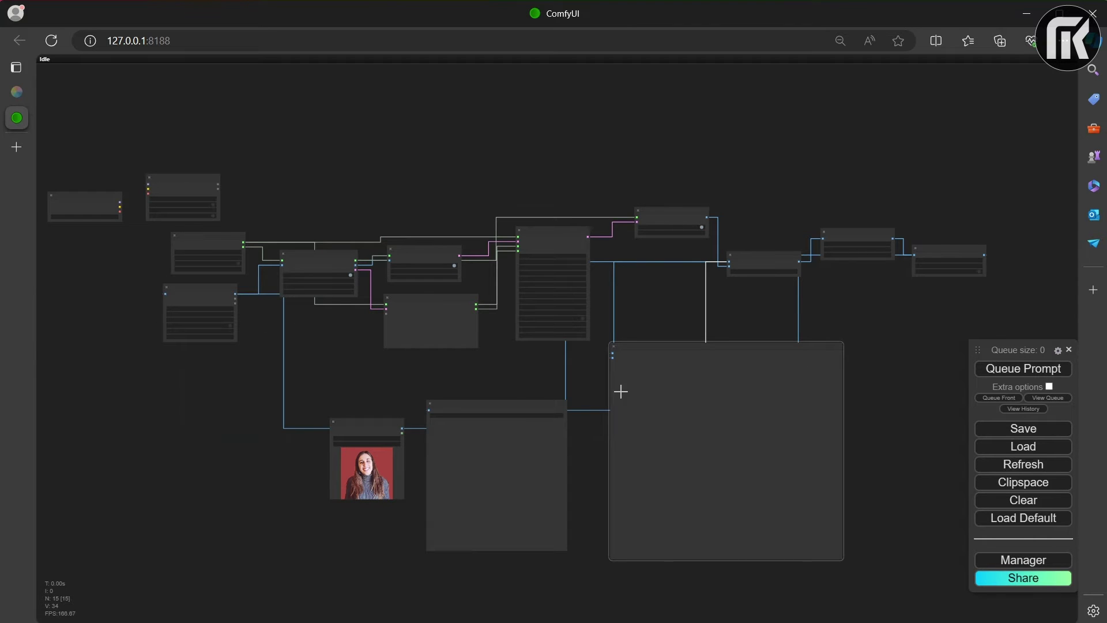
scroll(671, 392, "up", 5)
scroll(671, 393, "down", 2)
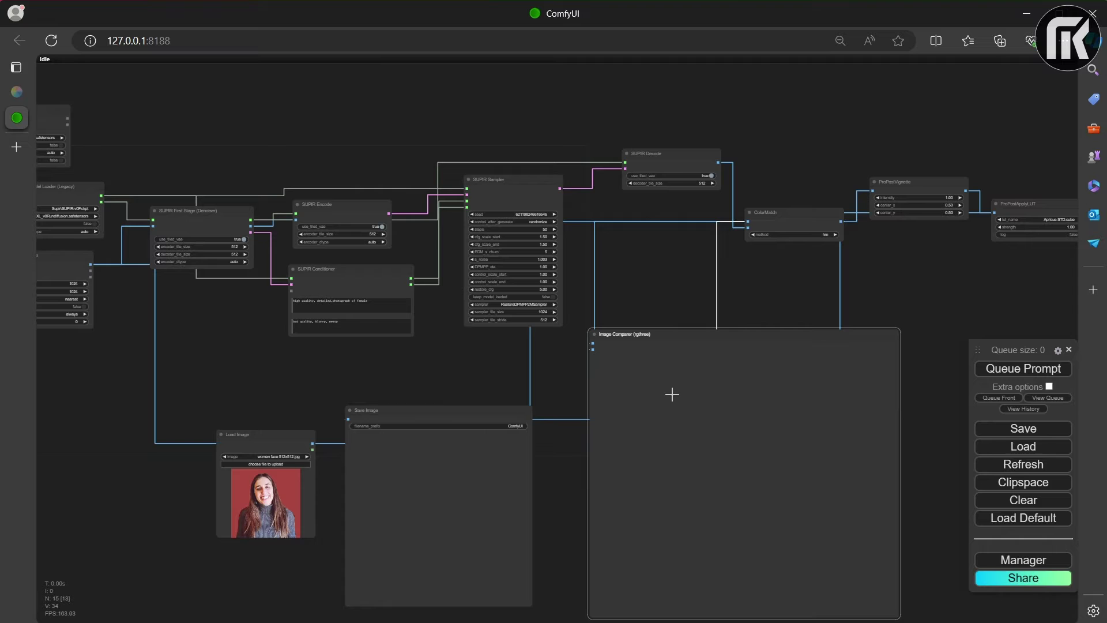
scroll(911, 282, "down", 2)
mouse_move(911, 281)
left_mouse_down()
mouse_move(807, 275)
mouse_move(917, 296)
left_mouse_up()
scroll(918, 295, "down", 2)
scroll(922, 299, "up", 1)
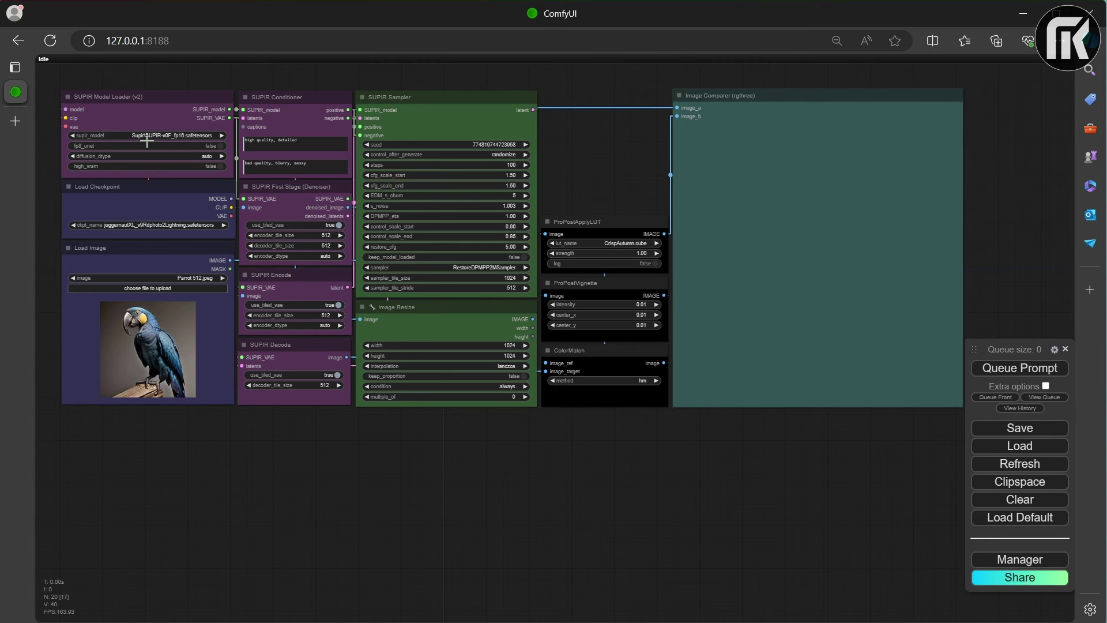
scroll(147, 140, "up", 4)
scroll(147, 141, "down", 2)
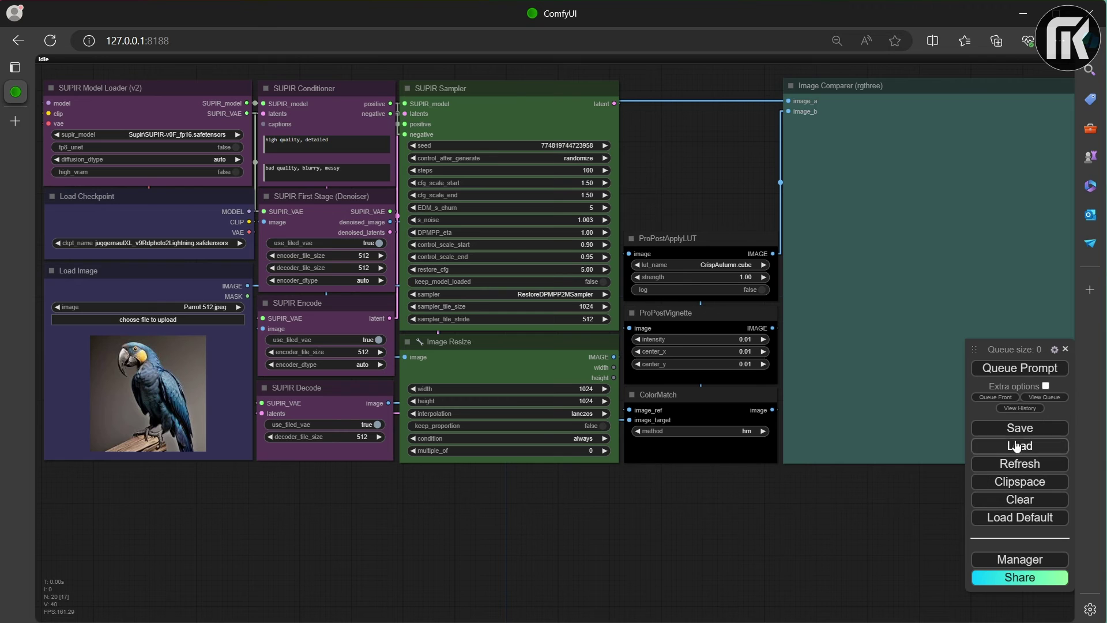
Queue the workflow and frame the Image Comparer showing the upscaled, CrispAutumn-graded parrot
left_click(1020, 369)
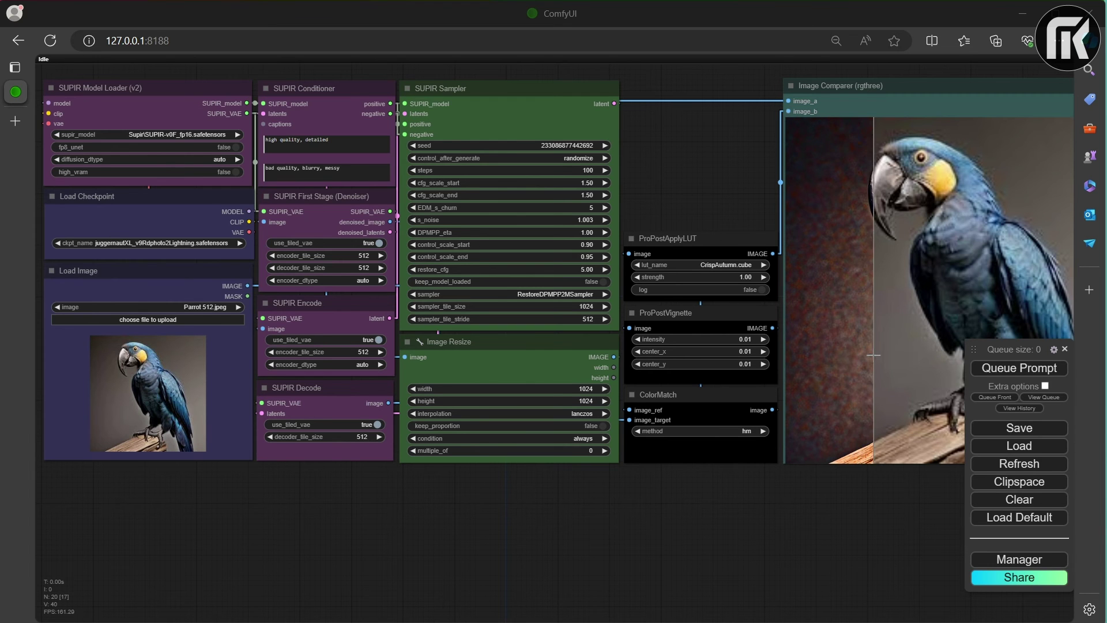
scroll(874, 358, "down", 1)
left_click_drag(864, 355, 585, 395)
scroll(585, 394, "up", 4)
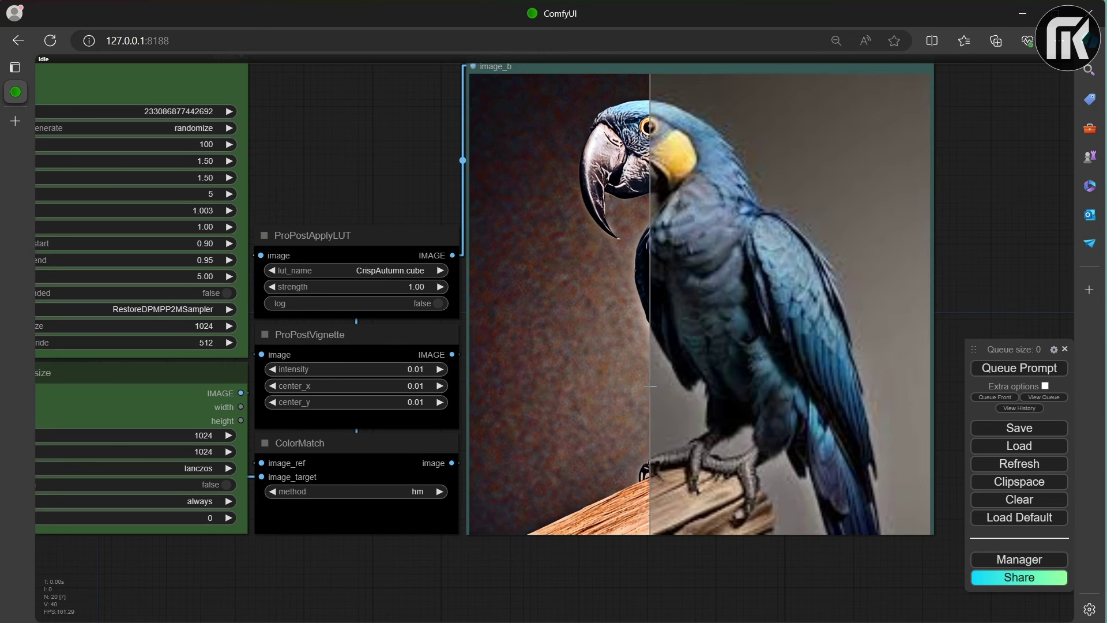
left_click_drag(661, 391, 637, 419)
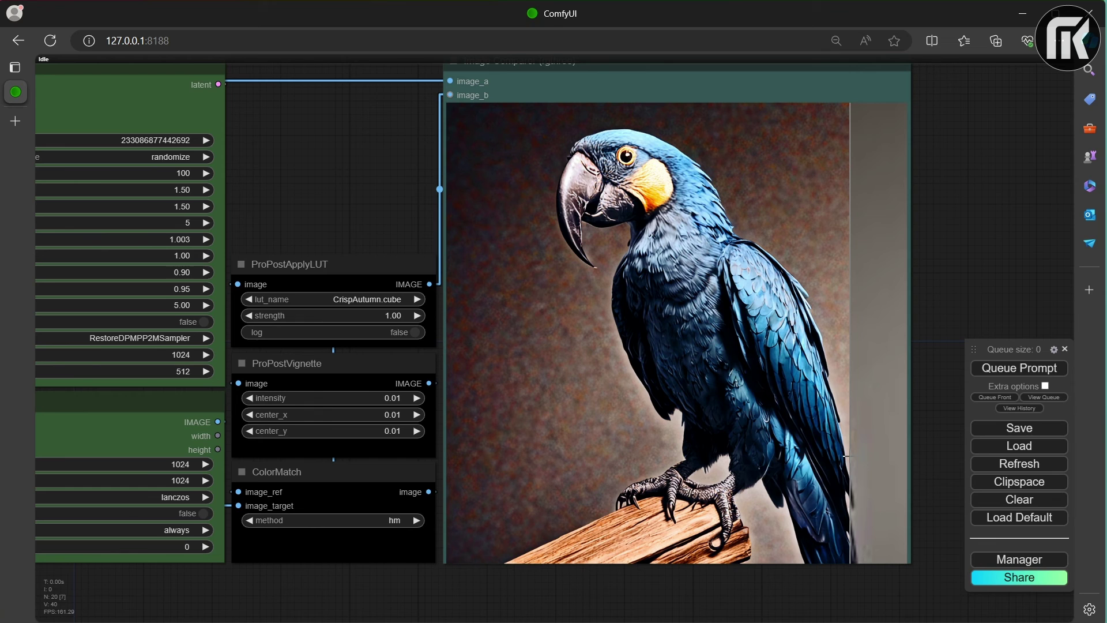
right_click(845, 455)
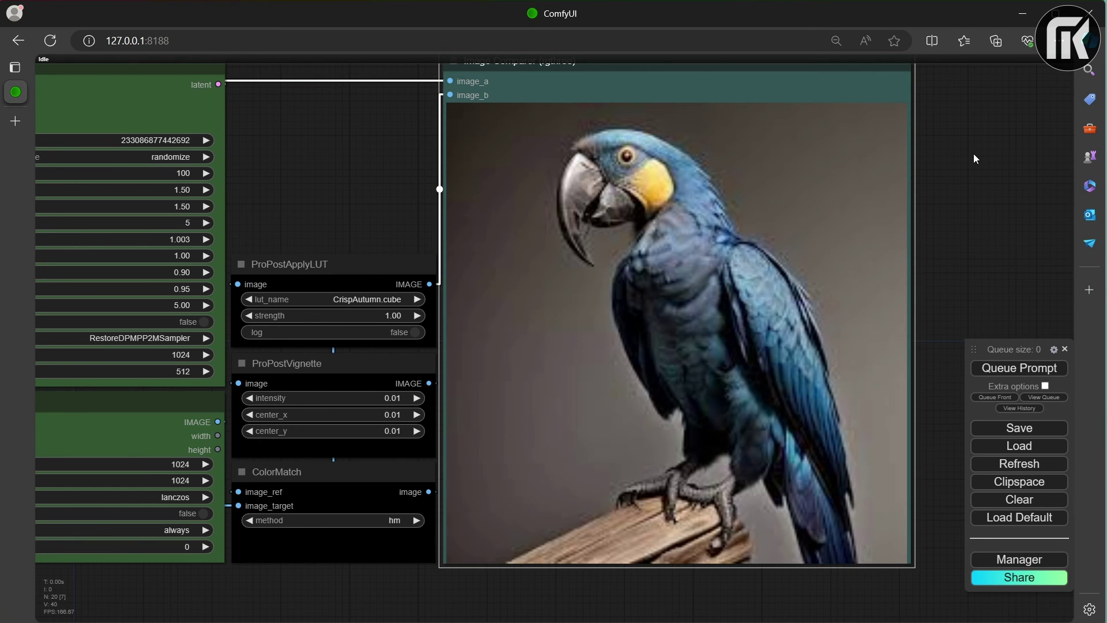
scroll(953, 220, "down", 6)
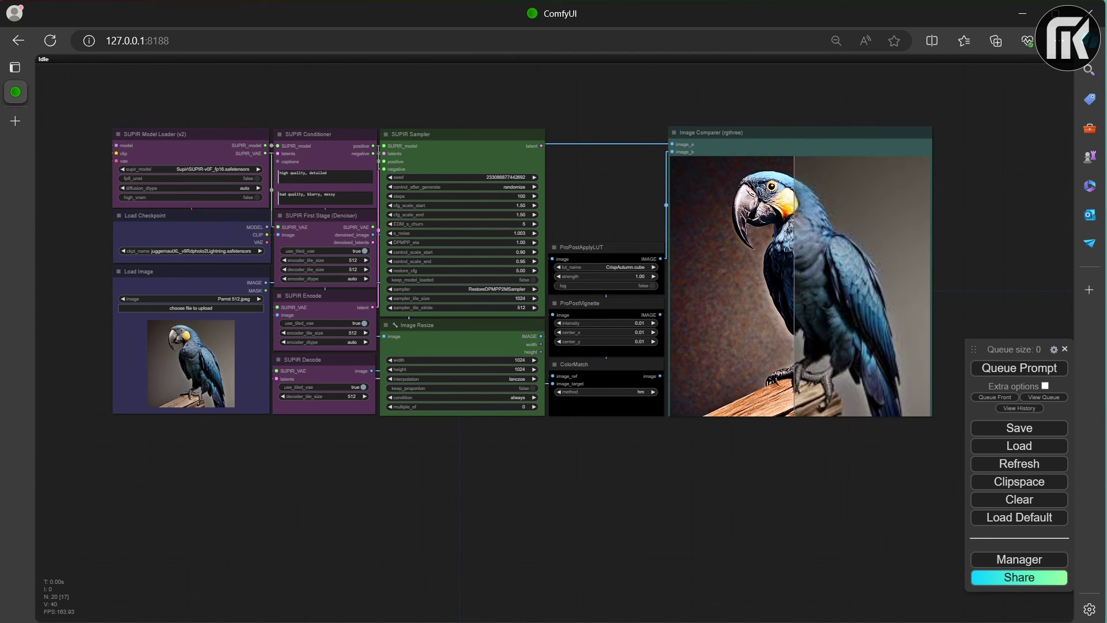
scroll(453, 164, "up", 6)
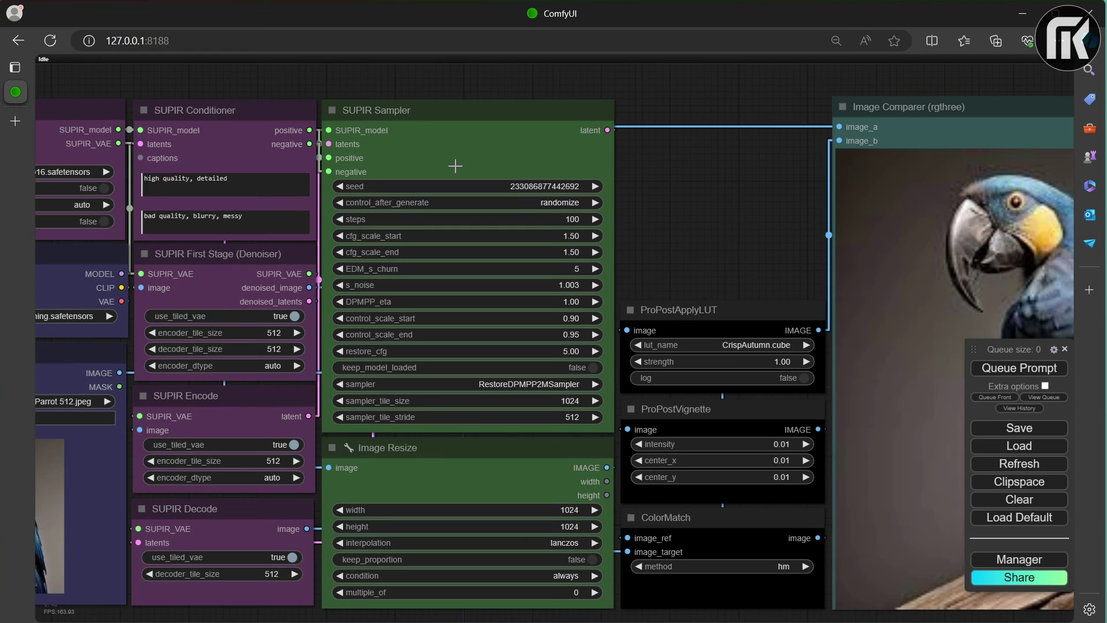
scroll(455, 166, "down", 1)
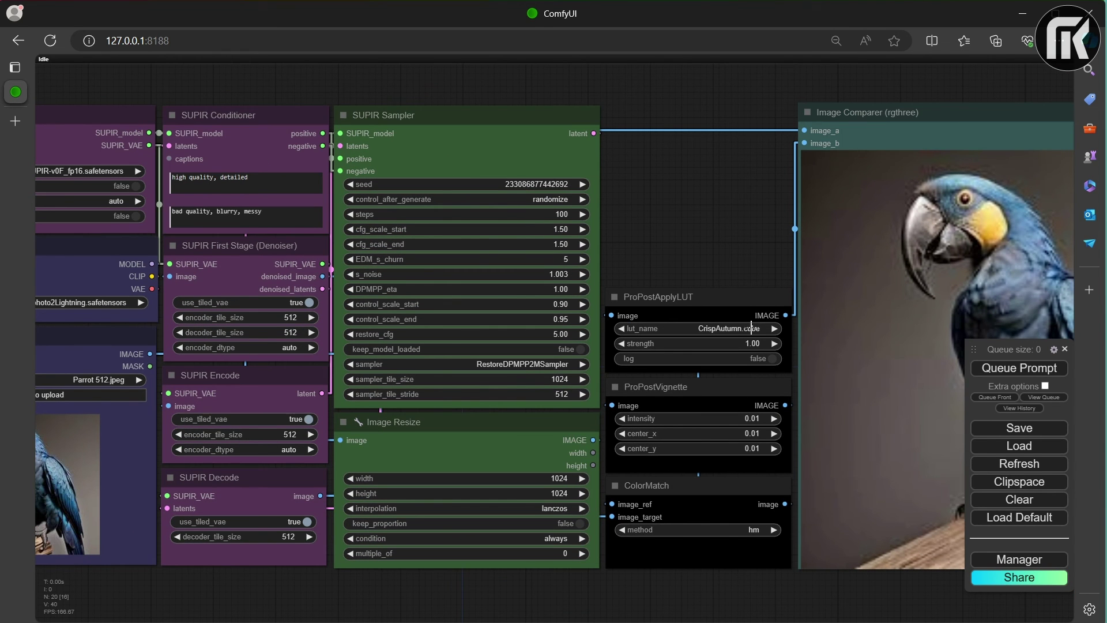
left_click_drag(702, 283, 771, 212)
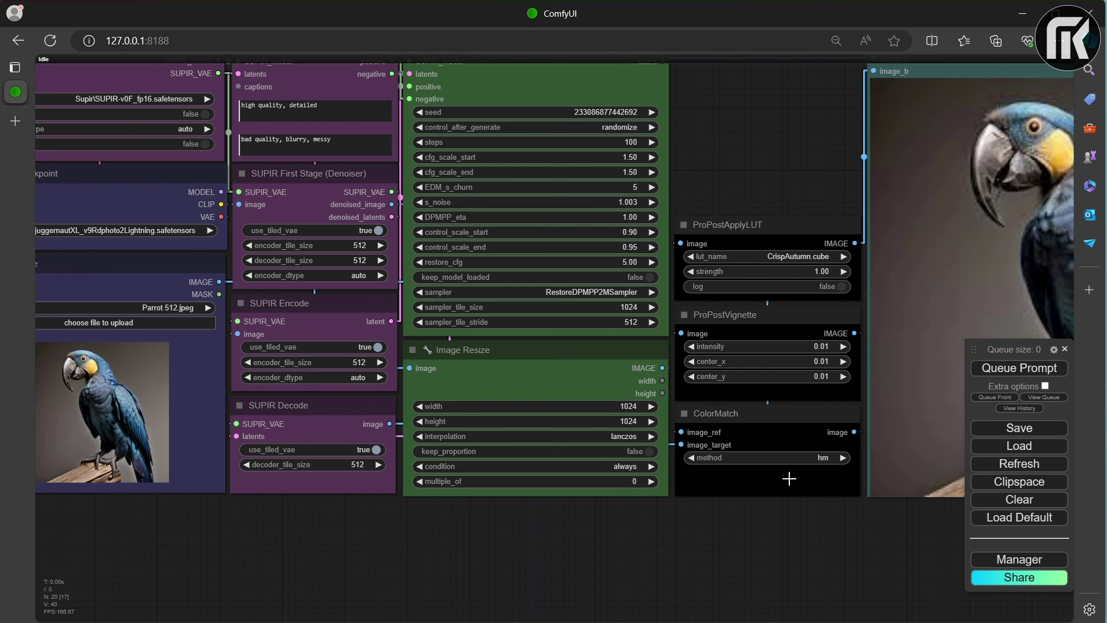
scroll(461, 519, "down", 3)
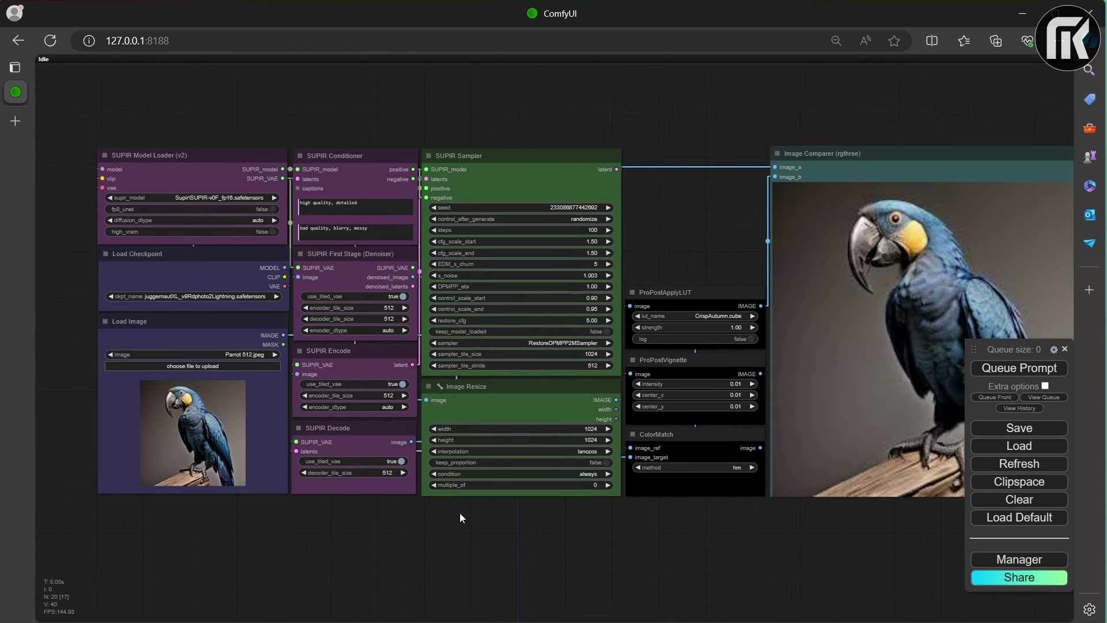
Pan the graph to frame the whole SUPIR workflow
left_click_drag(461, 517, 427, 482)
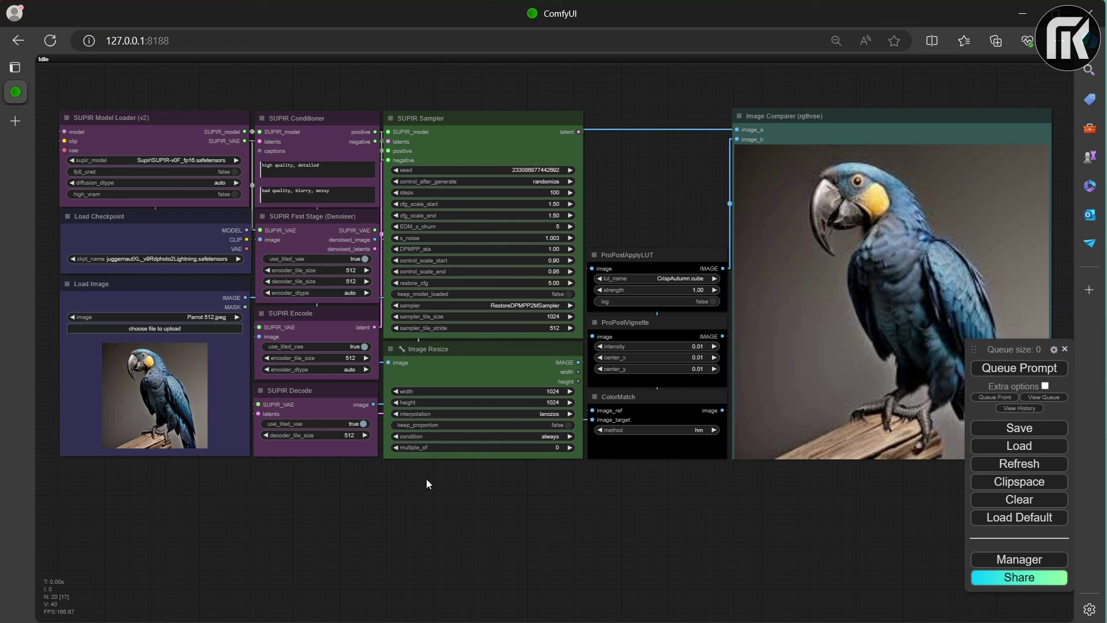